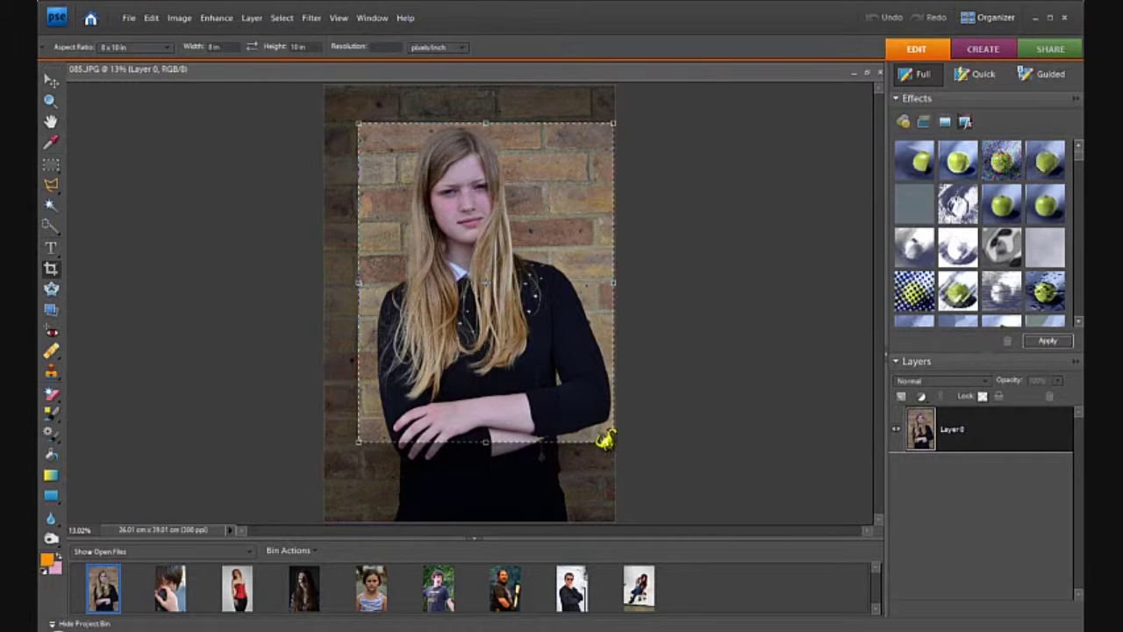
Apply the 8 x 10 in crop to 085.JPG and fully desaturate it with a Hue/Saturation adjustment layer.
key("Return")
left_click(921, 396)
left_click(951, 498)
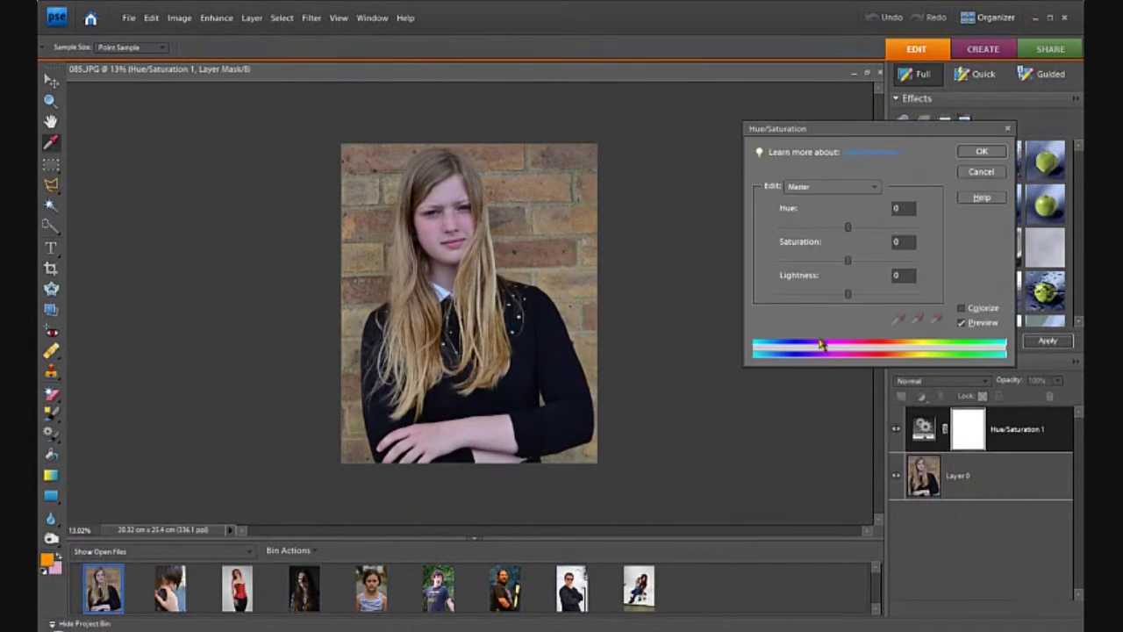
left_click_drag(847, 260, 742, 258)
left_click(982, 152)
Retouch the skin blemishes on the girl's cheek on Layer 0 with a small Healing Brush.
left_click(50, 100)
left_click(442, 230)
left_click(442, 229)
left_click(442, 229)
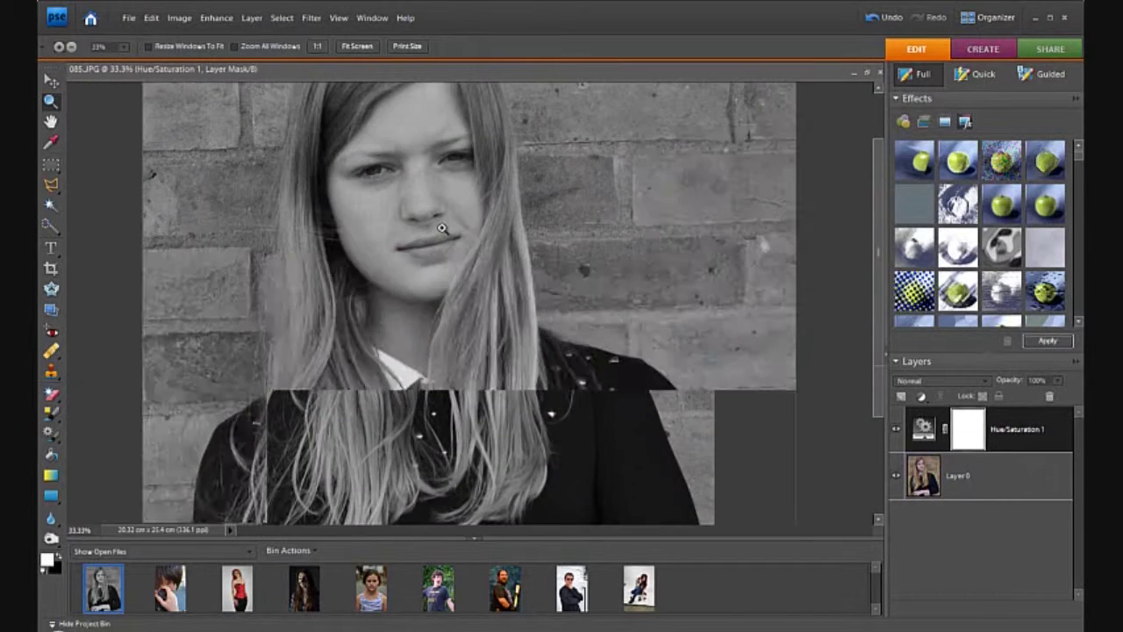
left_click(441, 229)
left_click(440, 229)
left_click(440, 229)
left_click(958, 475)
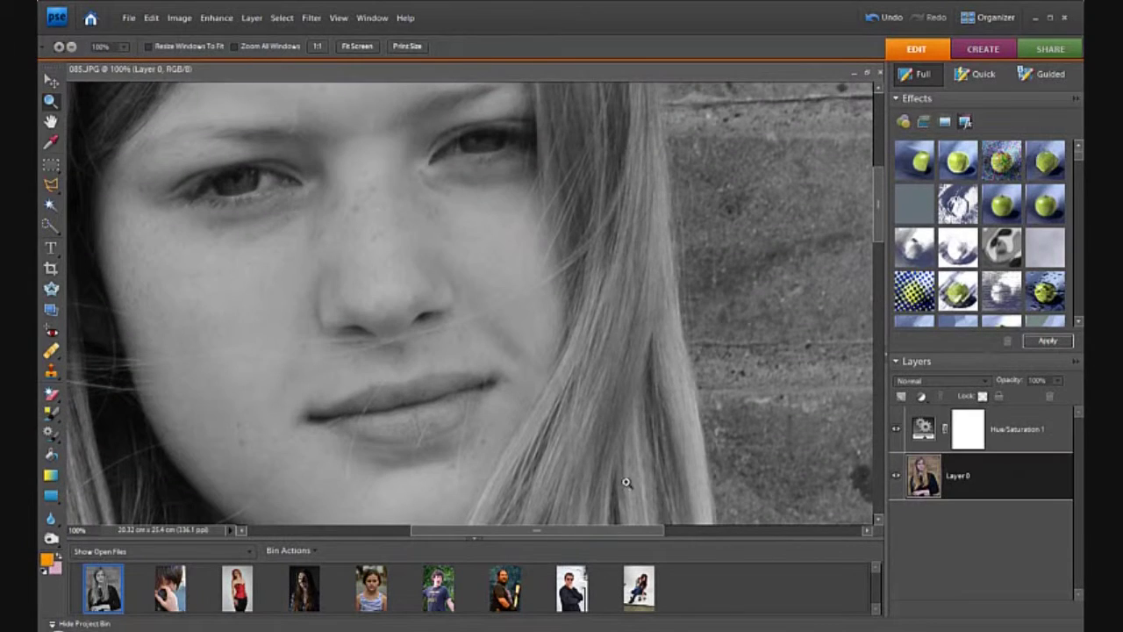
left_click(50, 351)
left_click(84, 47)
left_click_drag(77, 82, 72, 85)
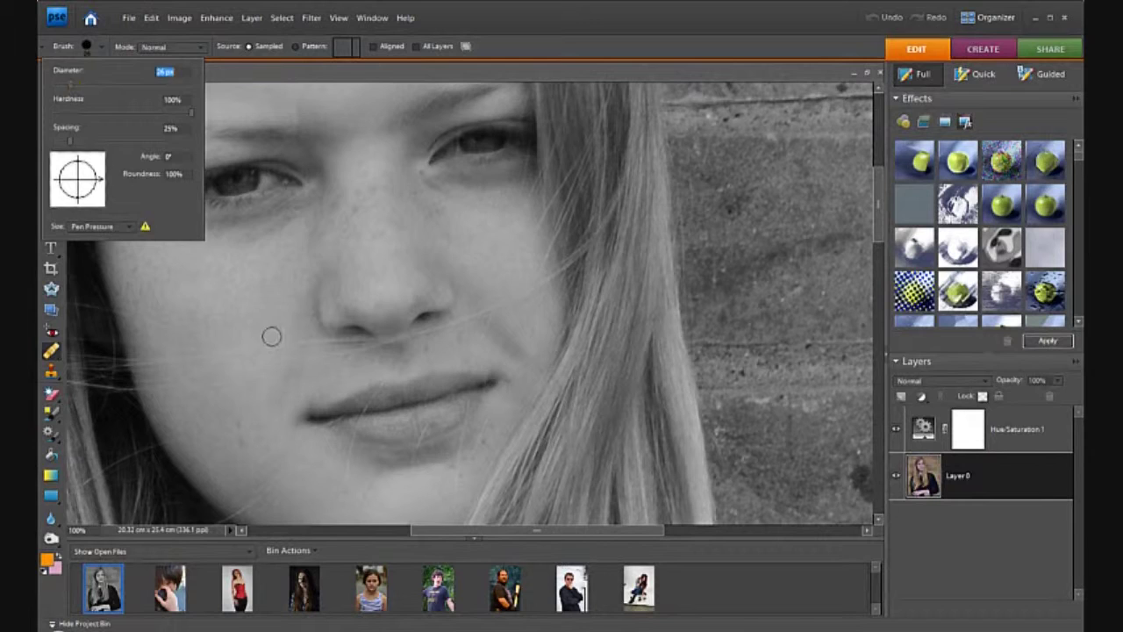
left_click(237, 259)
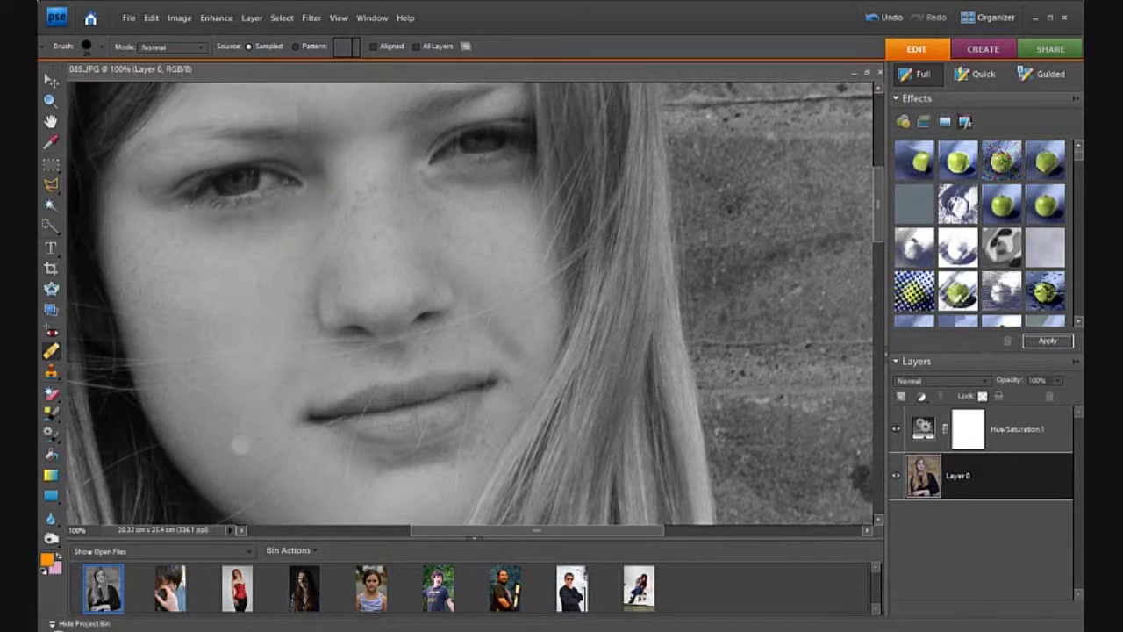
Continue the Healing Brush retouch on Layer 0, smoothing the skin beneath both of the girl's eyes.
scroll(254, 217, "up", 3)
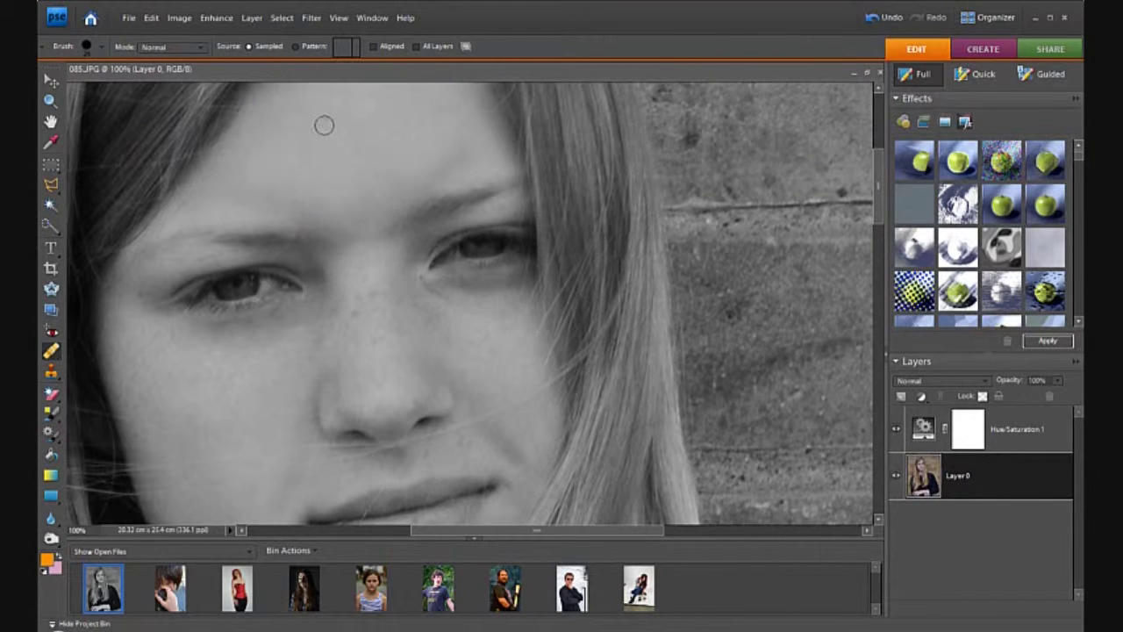
scroll(384, 170, "up", 2)
scroll(358, 346, "down", 5)
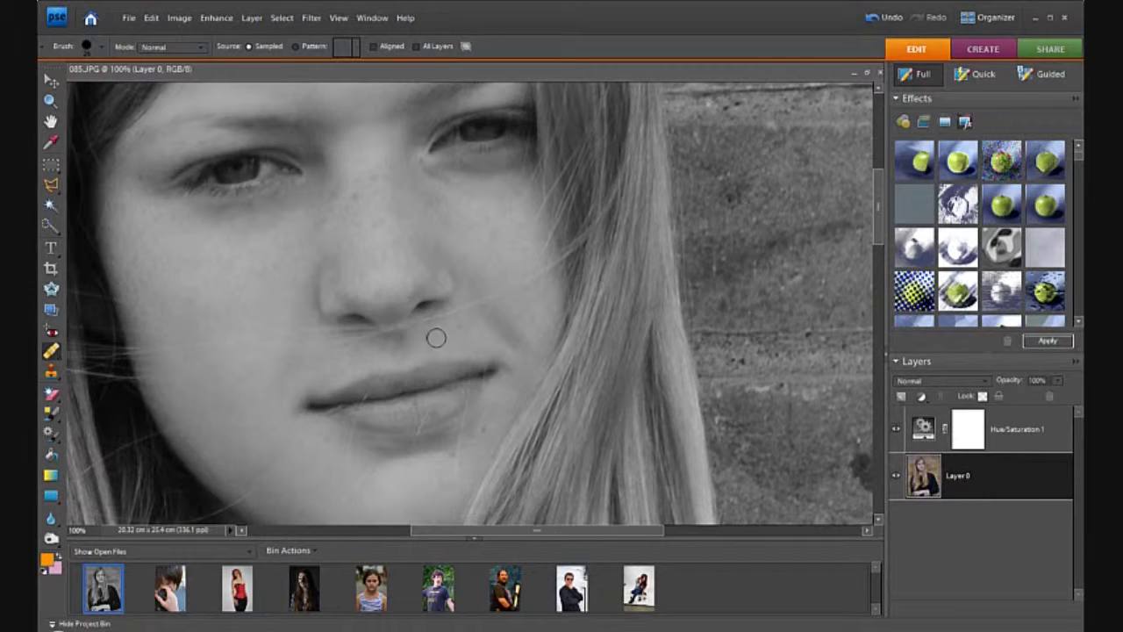
scroll(395, 475, "down", 3)
scroll(188, 215, "up", 3)
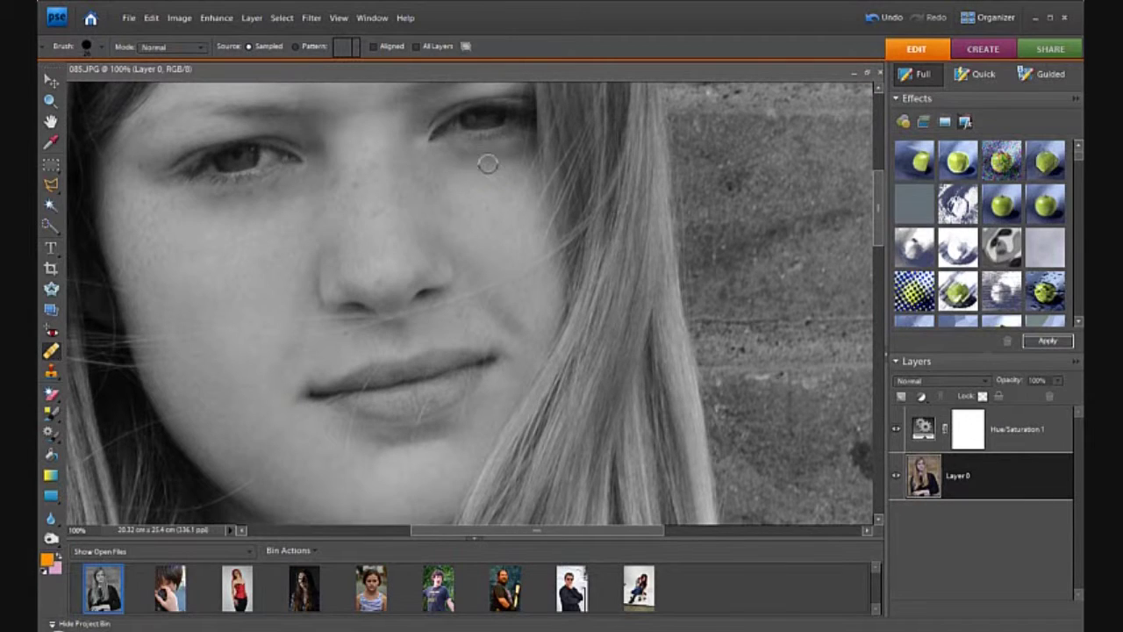
left_click_drag(276, 203, 242, 216)
mouse_move(484, 158)
left_mouse_down()
mouse_move(510, 159)
mouse_move(472, 169)
left_mouse_up()
Add a Brightness/Contrast adjustment layer above Layer 0 with contrast set to +50.
left_click(50, 100)
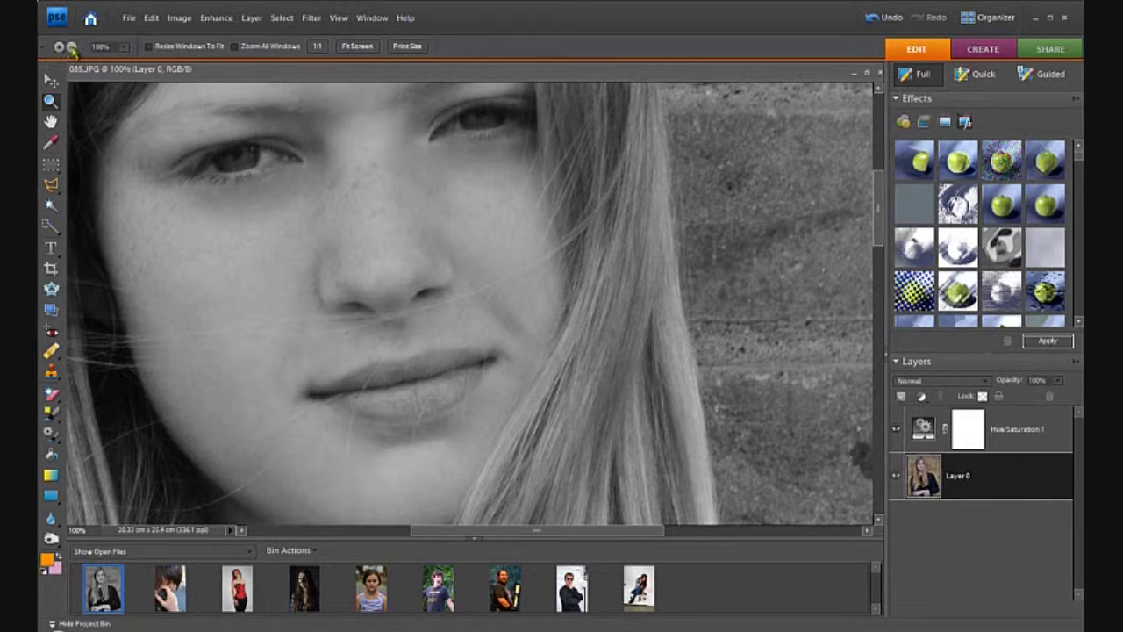
left_click(72, 48)
left_click(310, 215)
left_click(309, 215)
left_click(310, 215)
left_click(309, 215)
left_click(310, 215)
left_click(921, 397)
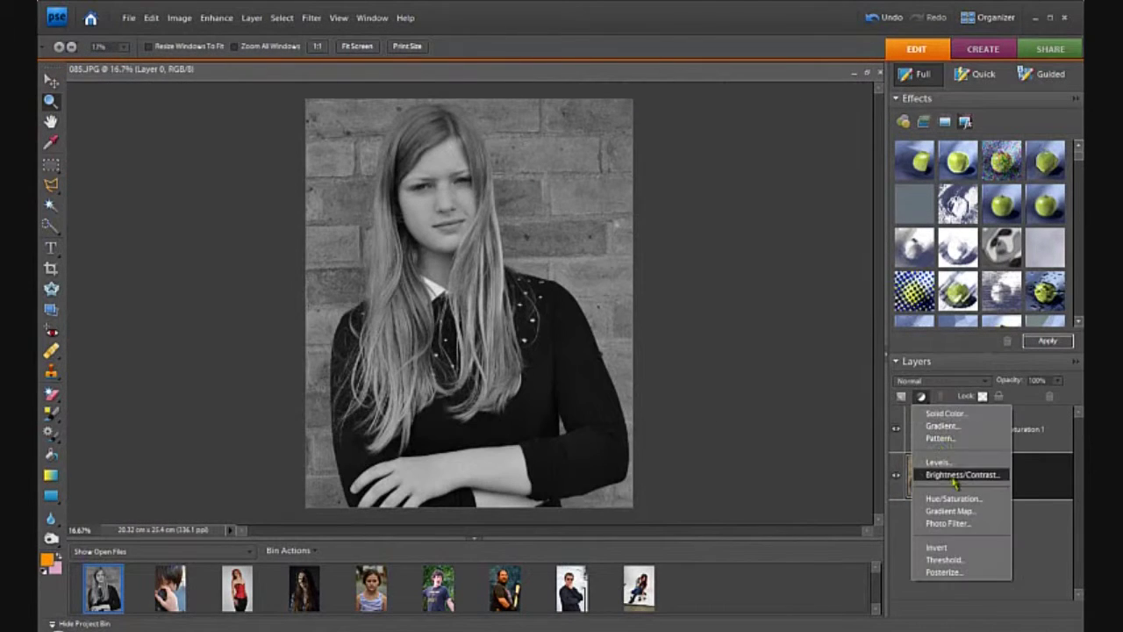
left_click(956, 474)
left_click(847, 243)
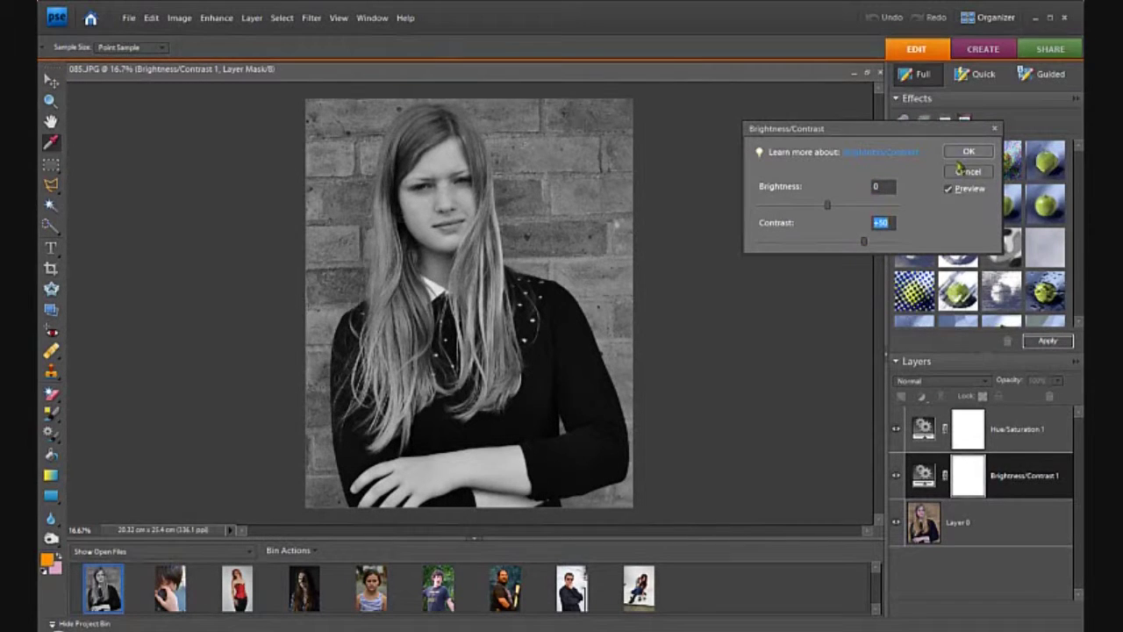
key("Return")
left_click(921, 396)
left_click(938, 462)
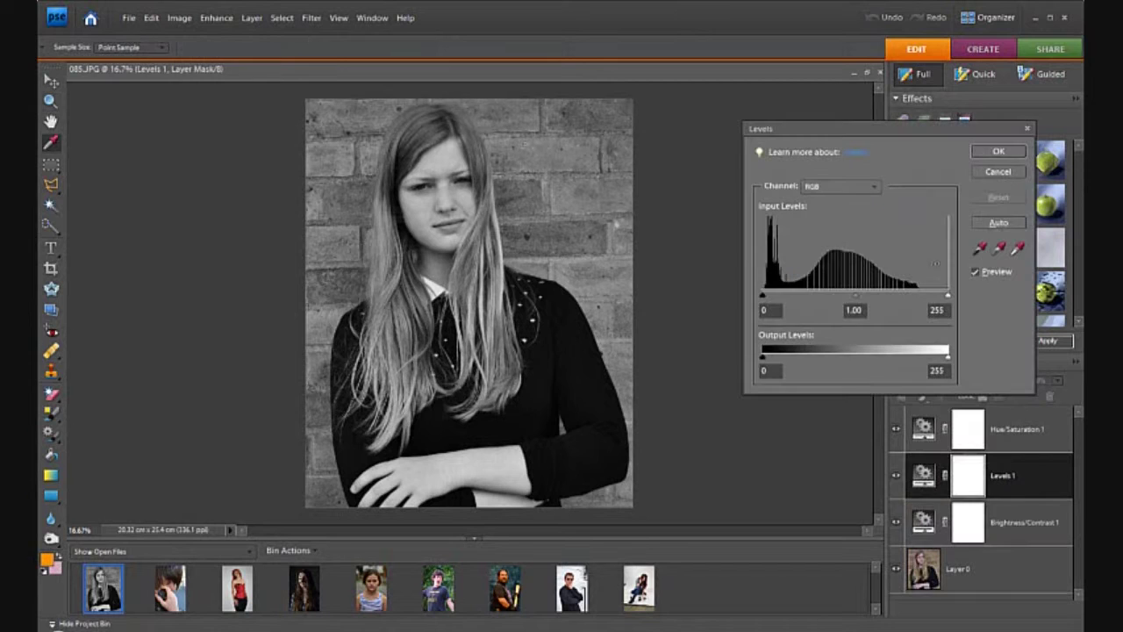
left_click(987, 173)
Add a Levels adjustment layer above the Brightness/Contrast layer and apply the Auto correction.
left_click(941, 390)
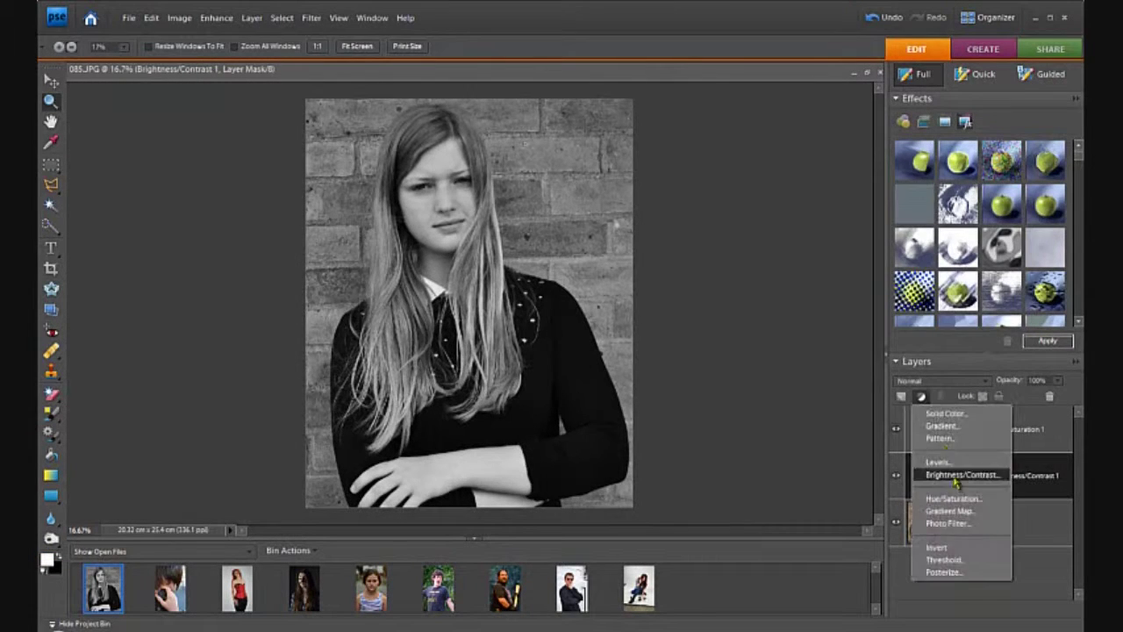
left_click(943, 467)
left_click(988, 224)
left_click(998, 152)
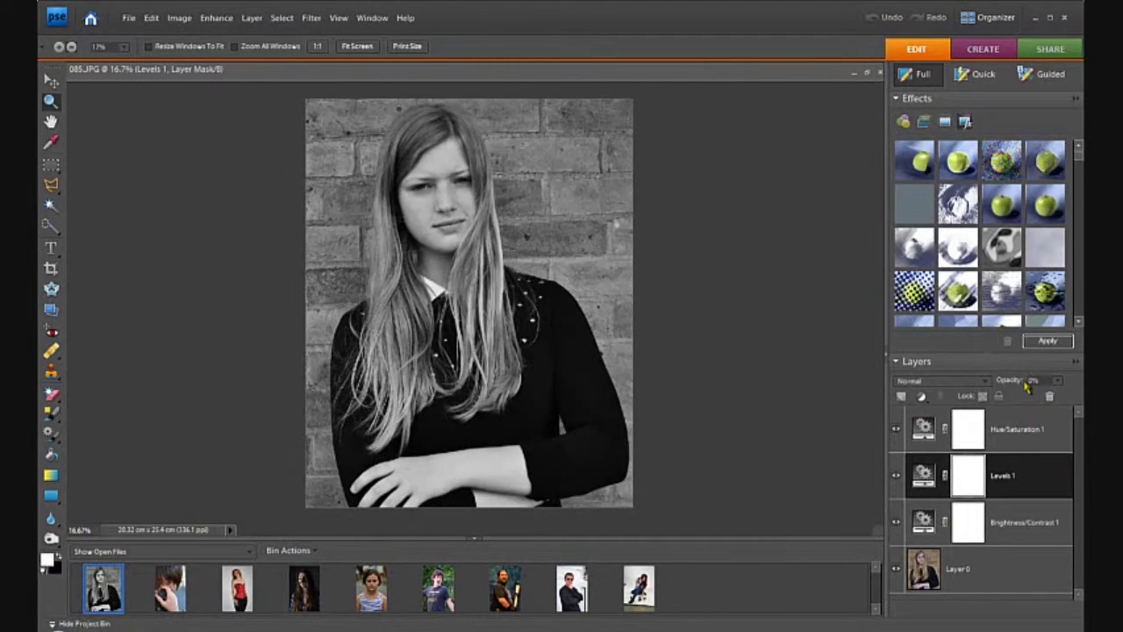
Quick-select the girl's folded arms and hands on Layer 0 and copy them to a new layer.
left_click(957, 569)
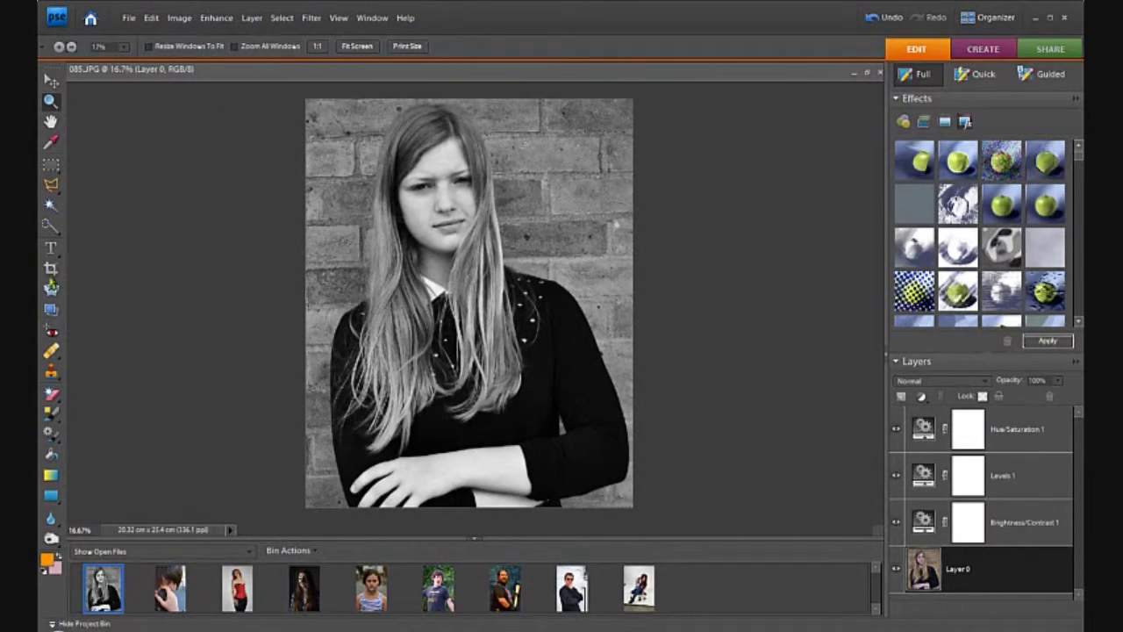
left_click(51, 226)
left_click_drag(470, 461, 448, 466)
right_click(450, 468)
left_click(496, 319)
key("Return")
right_click(447, 279)
left_click(509, 352)
Add a second Brightness/Contrast adjustment layer above the copied arms and group it with that layer.
left_click(931, 395)
left_click(947, 472)
left_click(252, 18)
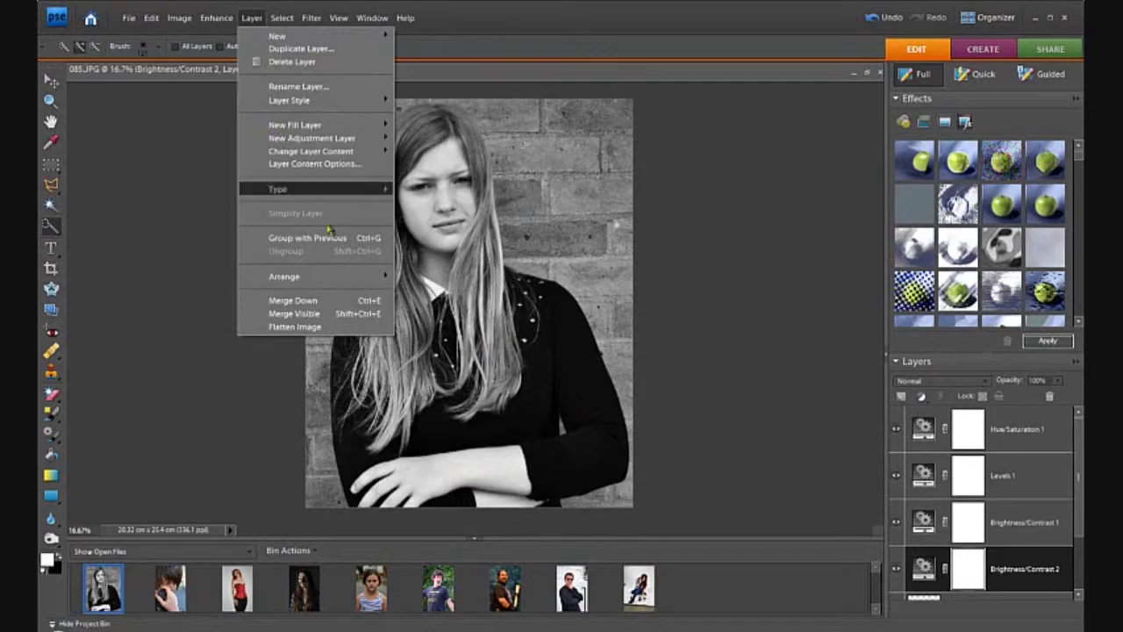
left_click(280, 235)
Set the brightness of the arms' grouped Brightness/Contrast layer to -30.
double_click(943, 481)
type("-40")
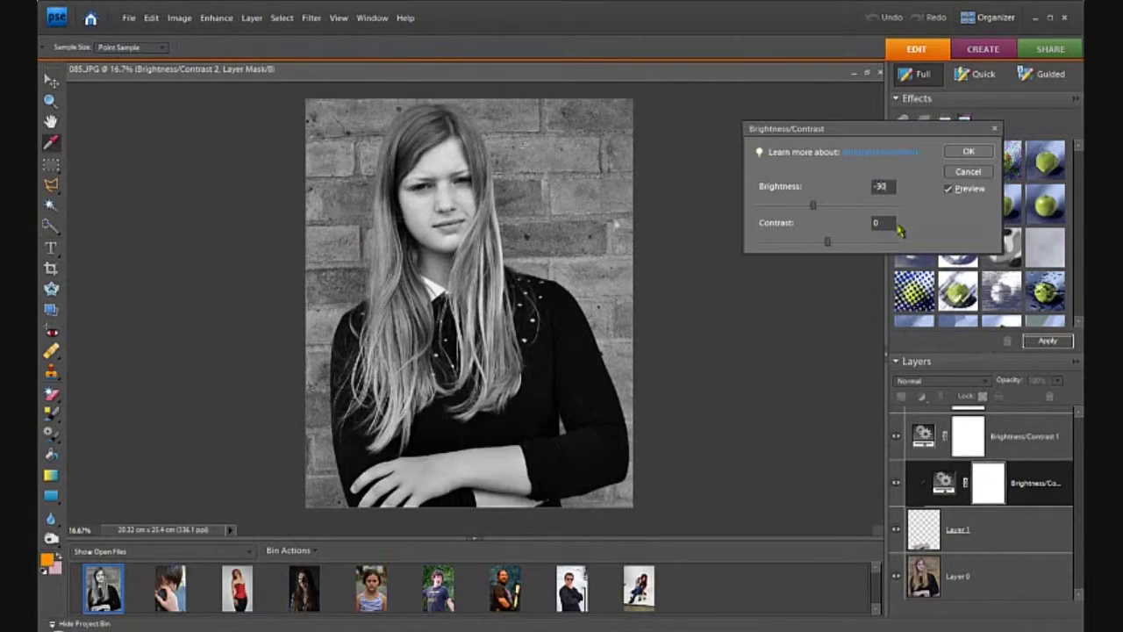
key("Return")
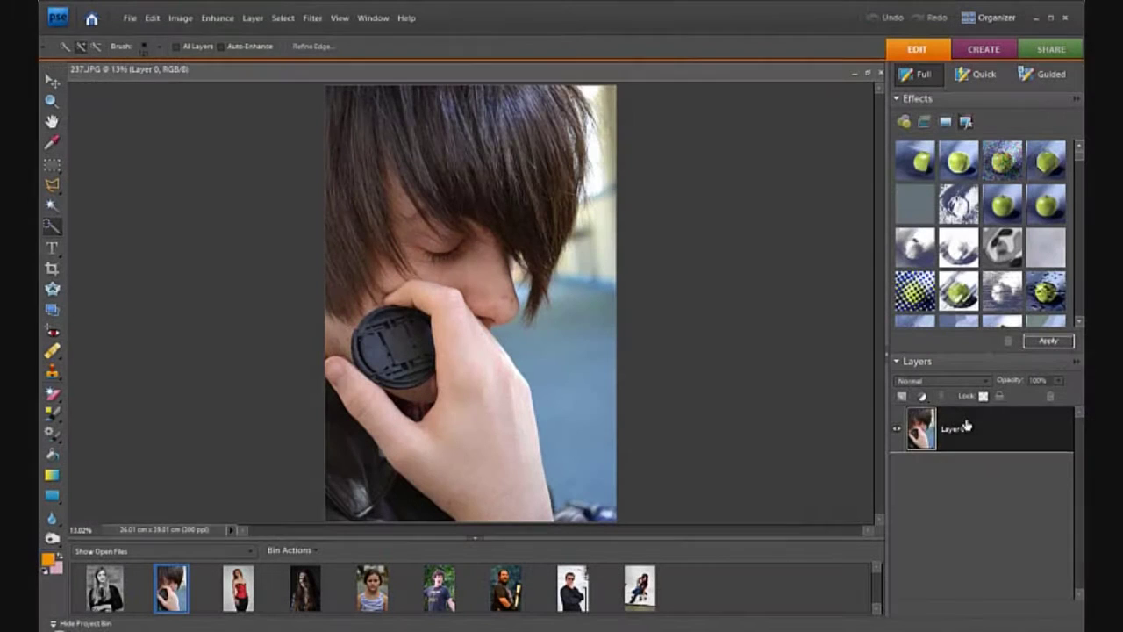
Add a Hue/Saturation adjustment layer to 237.JPG with saturation set to -100.
left_click(920, 395)
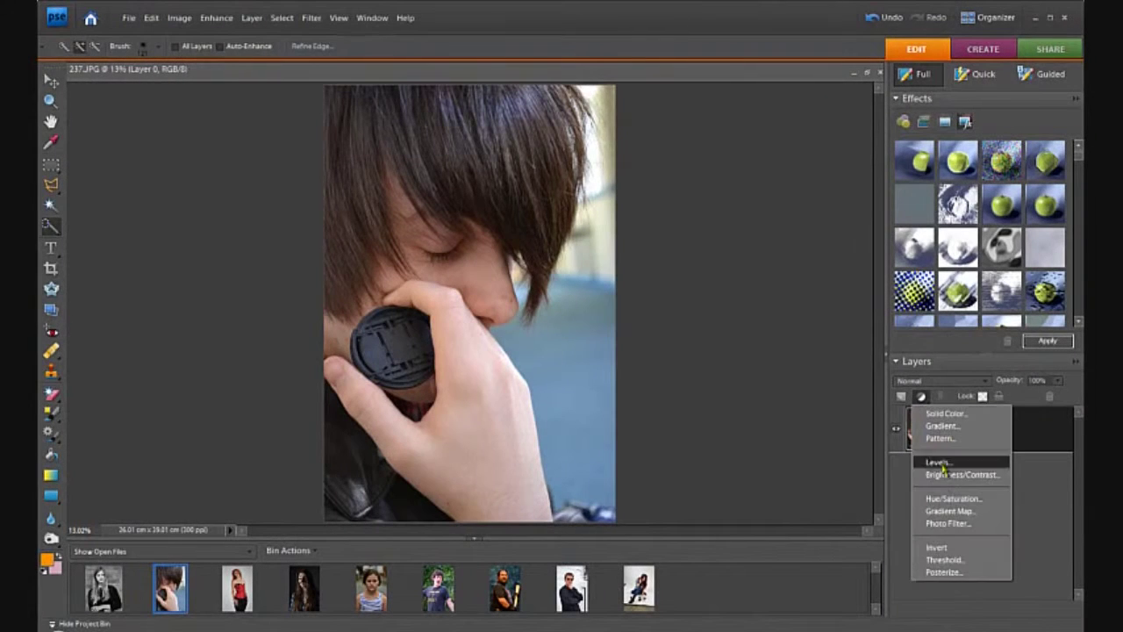
left_click(951, 498)
left_click_drag(848, 260, 769, 268)
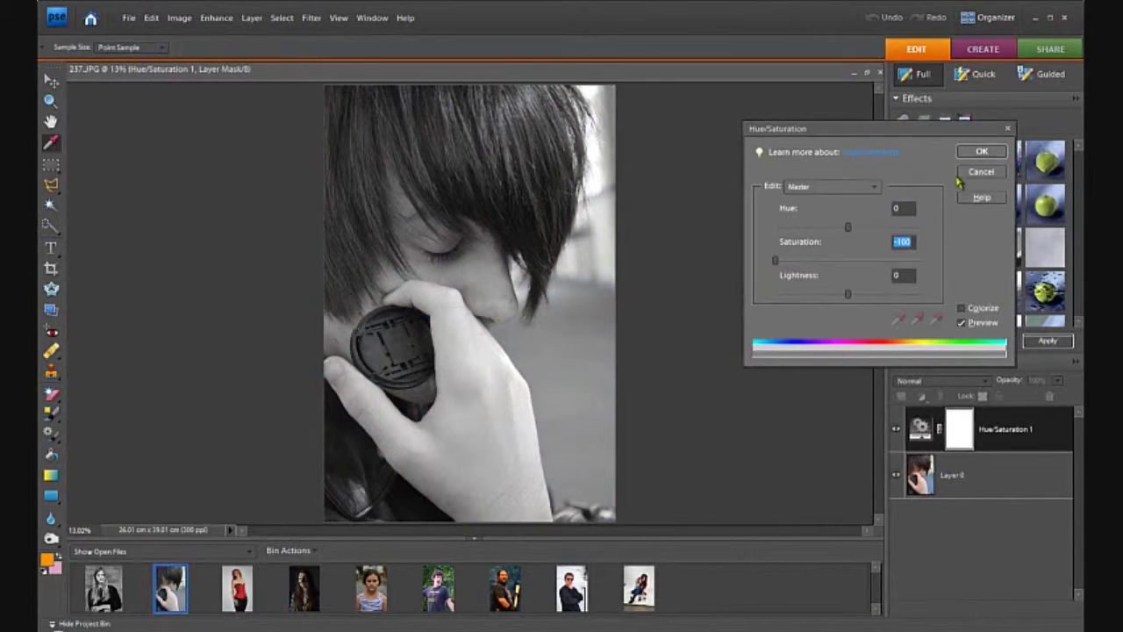
left_click(972, 154)
Crop 237.JPG at the 8 x 10 in aspect ratio from its upper-left corner, trimming the right and lower edges.
key("c")
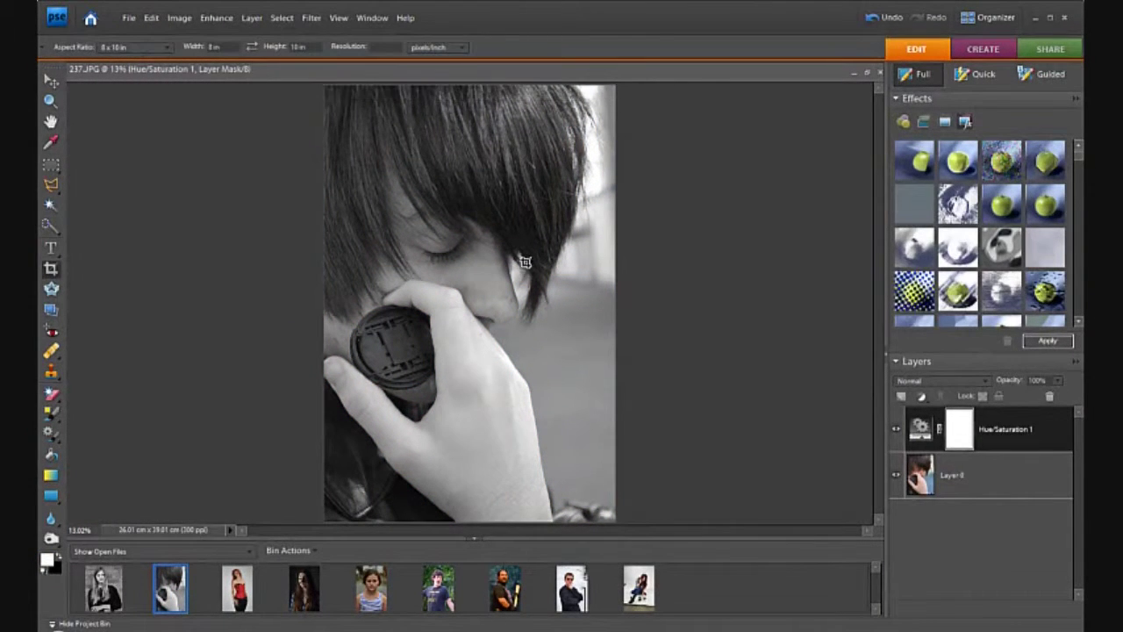
mouse_move(325, 86)
left_mouse_down()
mouse_move(509, 313)
mouse_move(686, 445)
left_mouse_up()
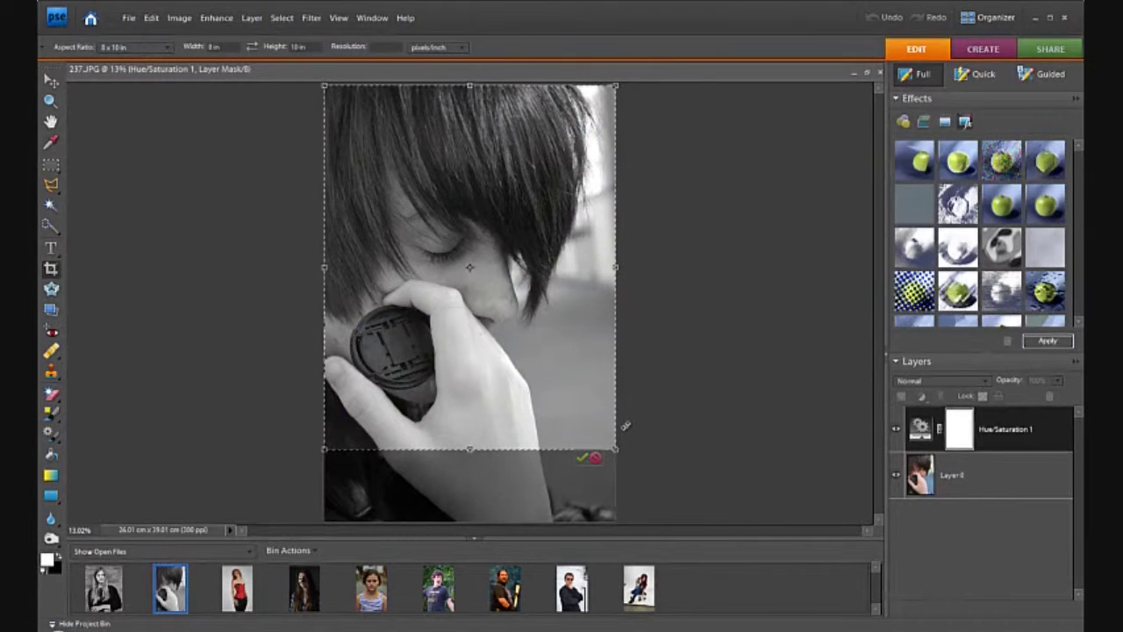
left_click_drag(617, 445, 604, 434)
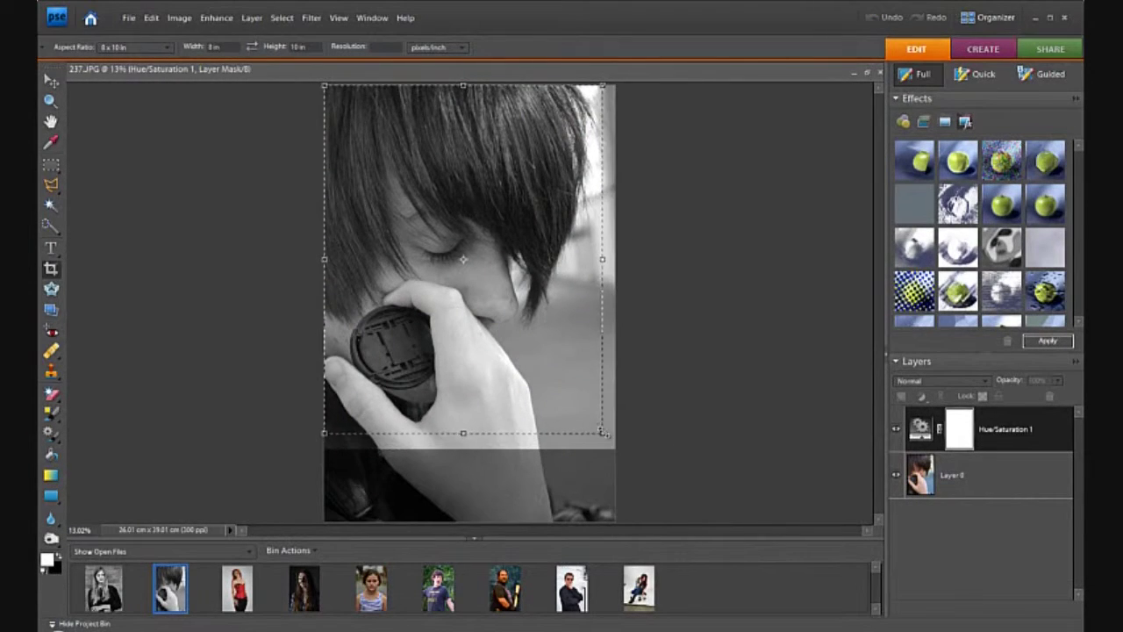
left_click(567, 442)
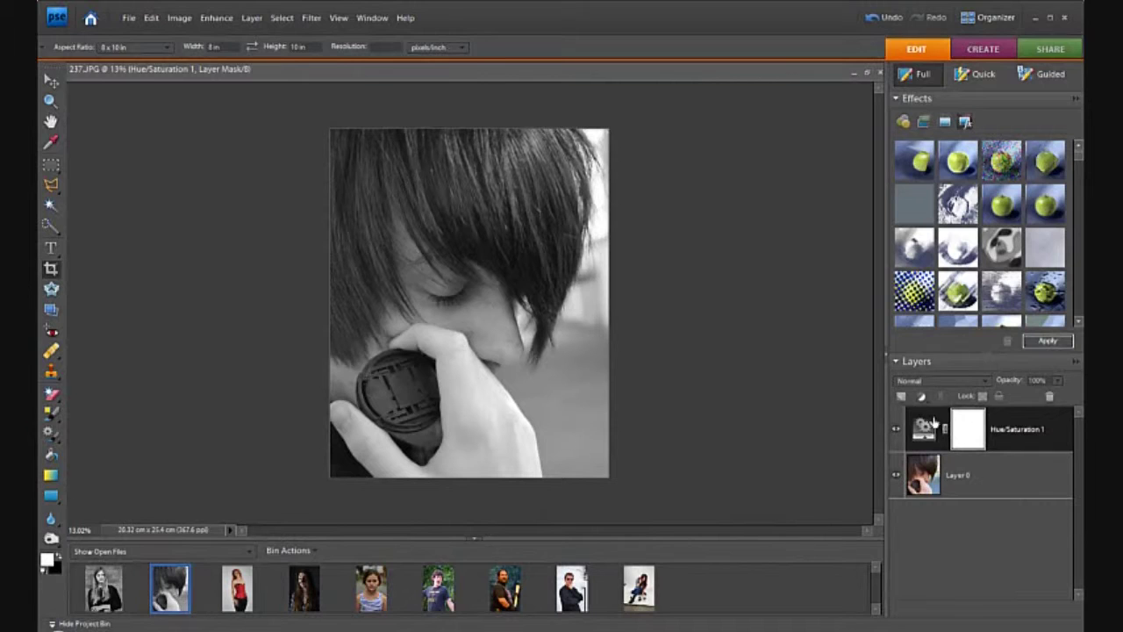
Retouch the spots on the boy's cheek and neck on Layer 0 with a small Healing Brush.
left_click(50, 101)
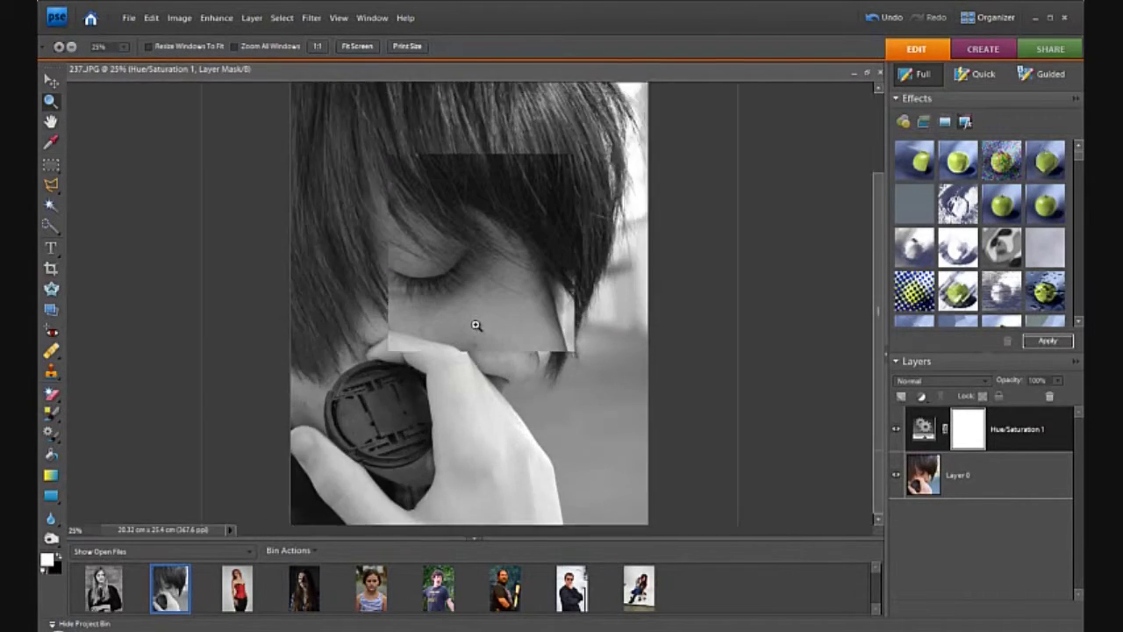
left_click(476, 321)
left_click(477, 322)
left_click(50, 350)
left_click(87, 372)
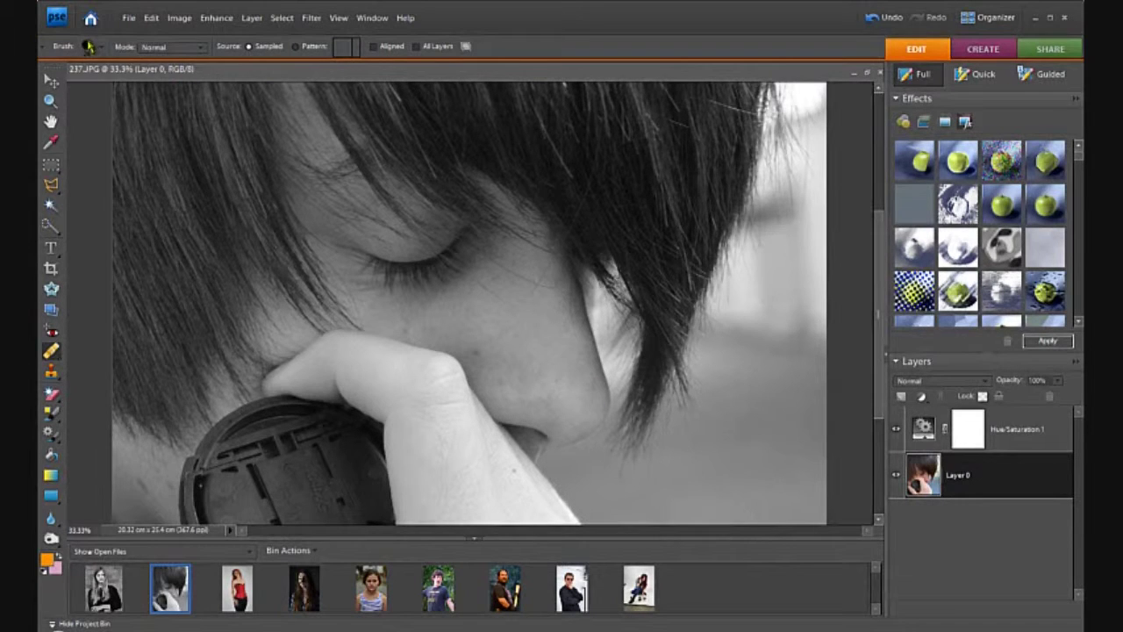
left_click(87, 47)
left_click(477, 351)
scroll(165, 413, "down", 1)
left_click(171, 446)
scroll(233, 421, "down", 5)
scroll(553, 354, "up", 5)
Heal the remaining blemishes along the boy's nose and below his eye.
left_click(494, 414)
left_click(557, 424)
left_click(543, 446)
left_click(371, 352)
left_click(412, 362)
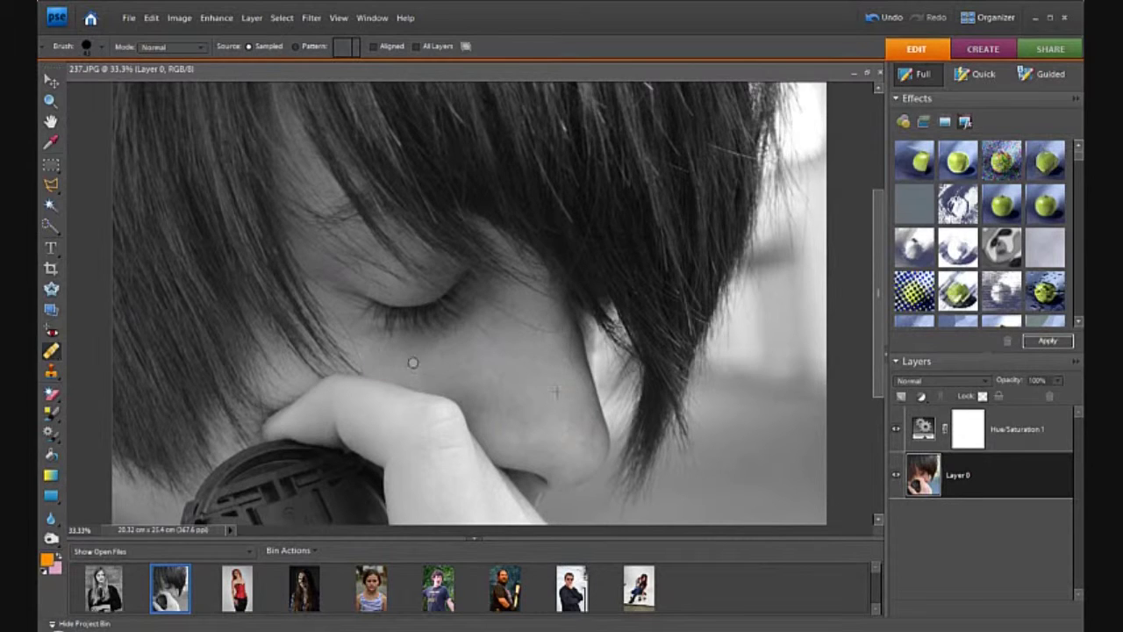
Add a Brightness/Contrast adjustment layer above Layer 0 with brightness 10 and increased contrast.
left_click(921, 397)
left_click(934, 471)
type("10")
key("Tab")
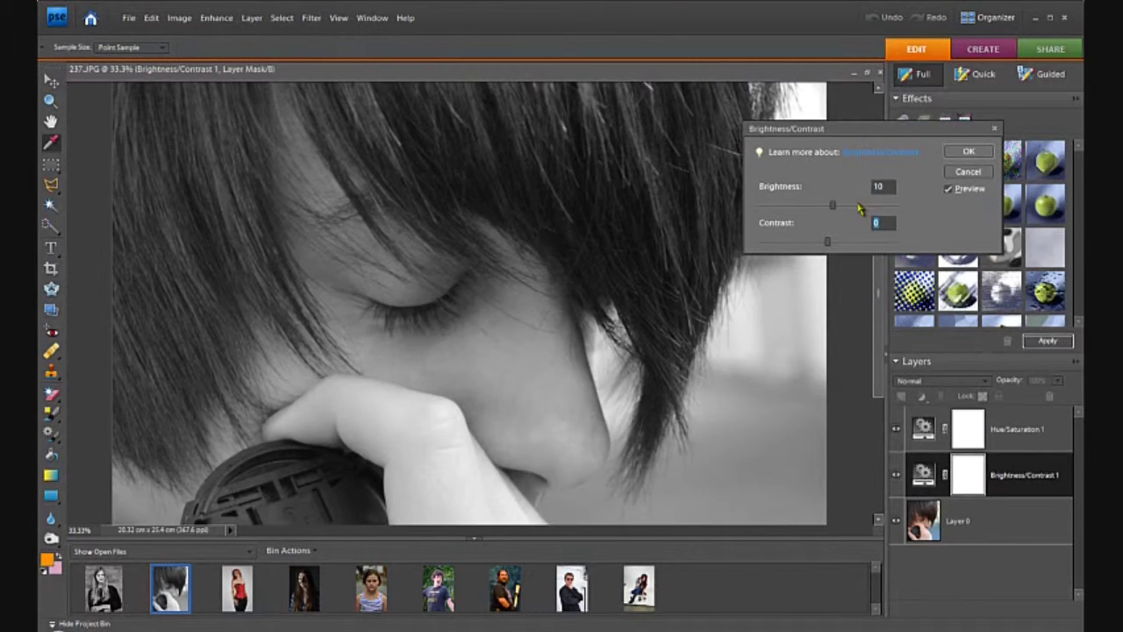
key("Return")
Add a Levels adjustment layer above the Hue/Saturation layer and apply the Auto correction.
left_click(50, 102)
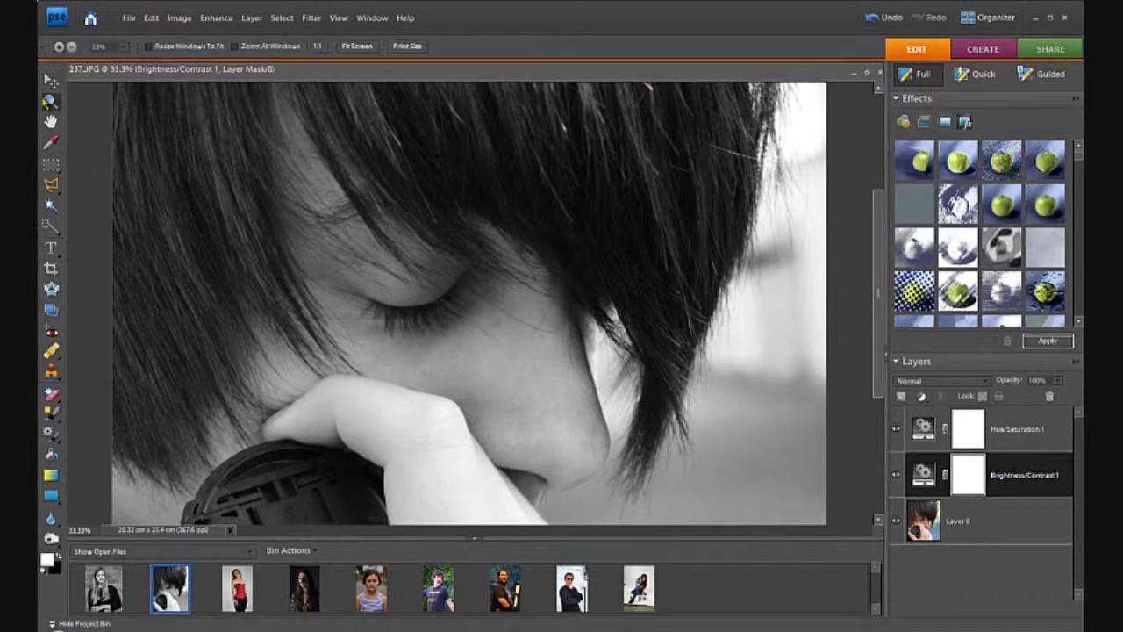
left_click(353, 269)
left_click(973, 430)
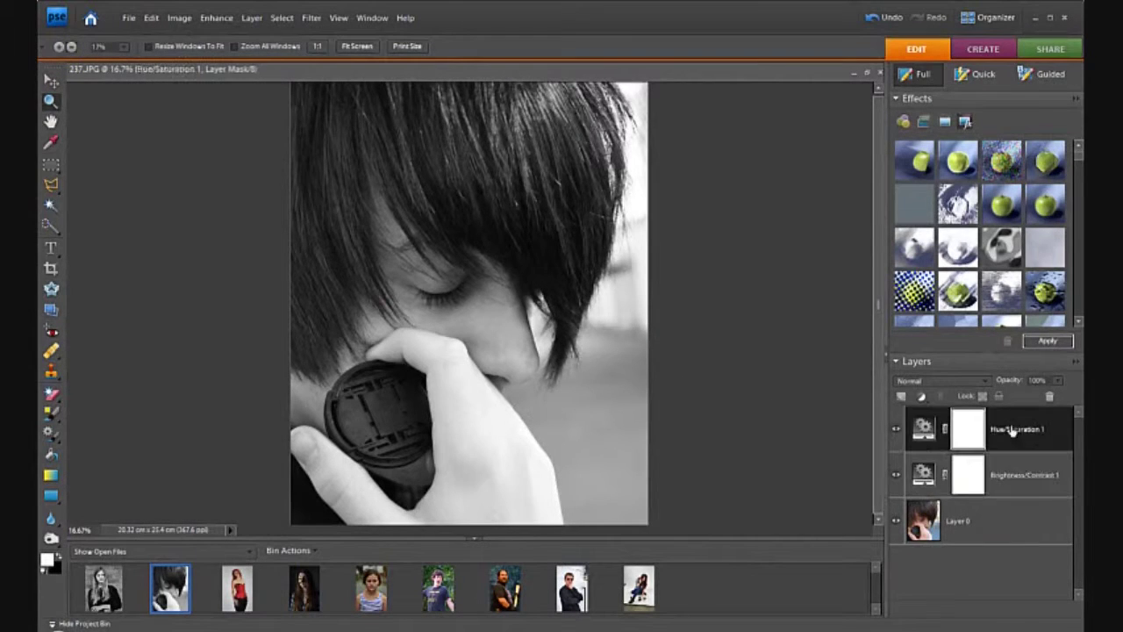
left_click(921, 396)
left_click(947, 461)
left_click(998, 223)
left_click(997, 151)
Quick-select the boy's bright hand on Layer 0 and copy it to a new layer.
left_click(956, 566)
key("a")
left_click_drag(460, 412, 496, 479)
left_click(429, 359)
left_click(355, 521)
right_click(350, 501)
left_click(392, 341)
key("Return")
right_click(481, 436)
left_click(531, 503)
Add a second Brightness/Contrast adjustment layer above the copied hand and group it with that layer.
left_click(921, 396)
left_click(963, 474)
key("Return")
left_click(251, 18)
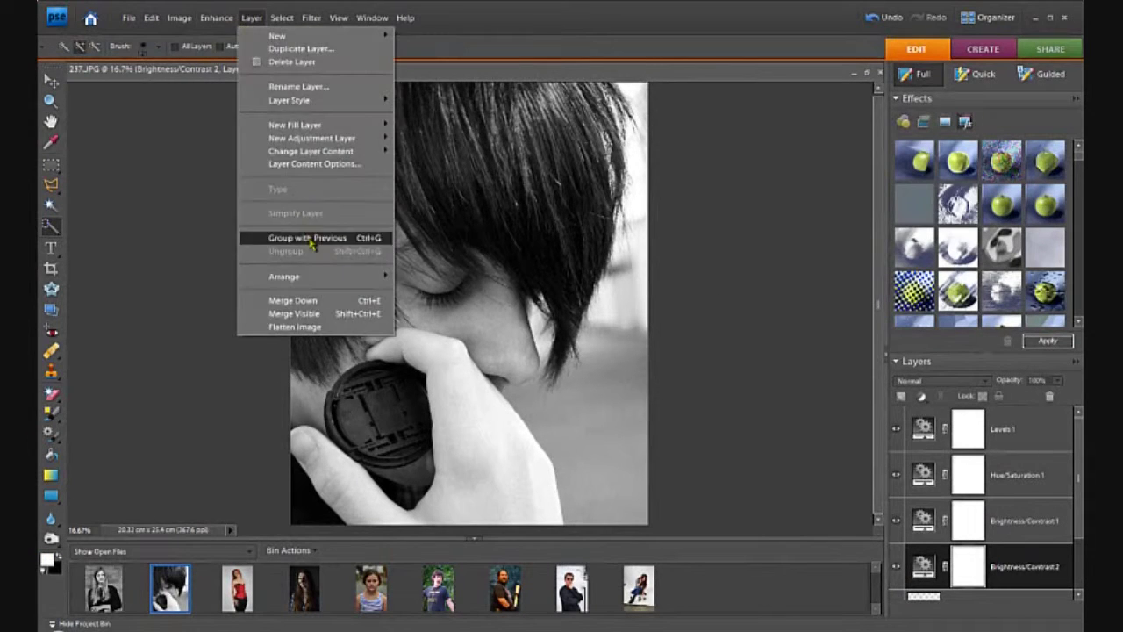
left_click(311, 239)
Set the brightness of the hand's grouped Brightness/Contrast layer to -40.
double_click(935, 569)
type("-30")
key("BackSpace")
key("BackSpace")
type("40")
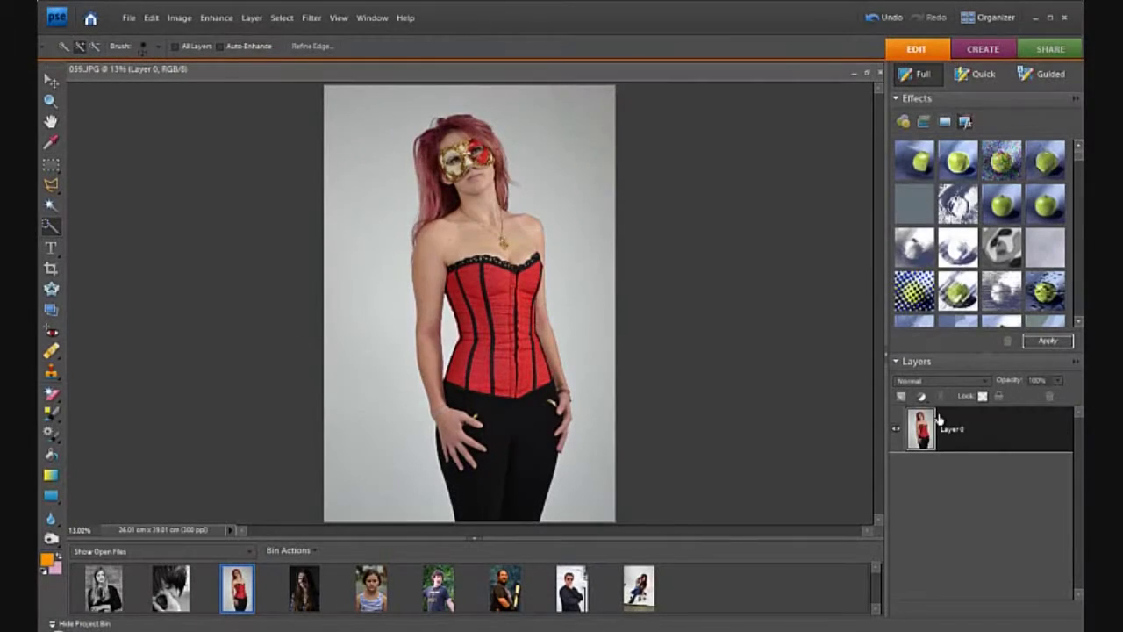
Add a Hue/Saturation adjustment layer to 059.JPG with saturation set to -100.
left_click(923, 399)
left_click(954, 496)
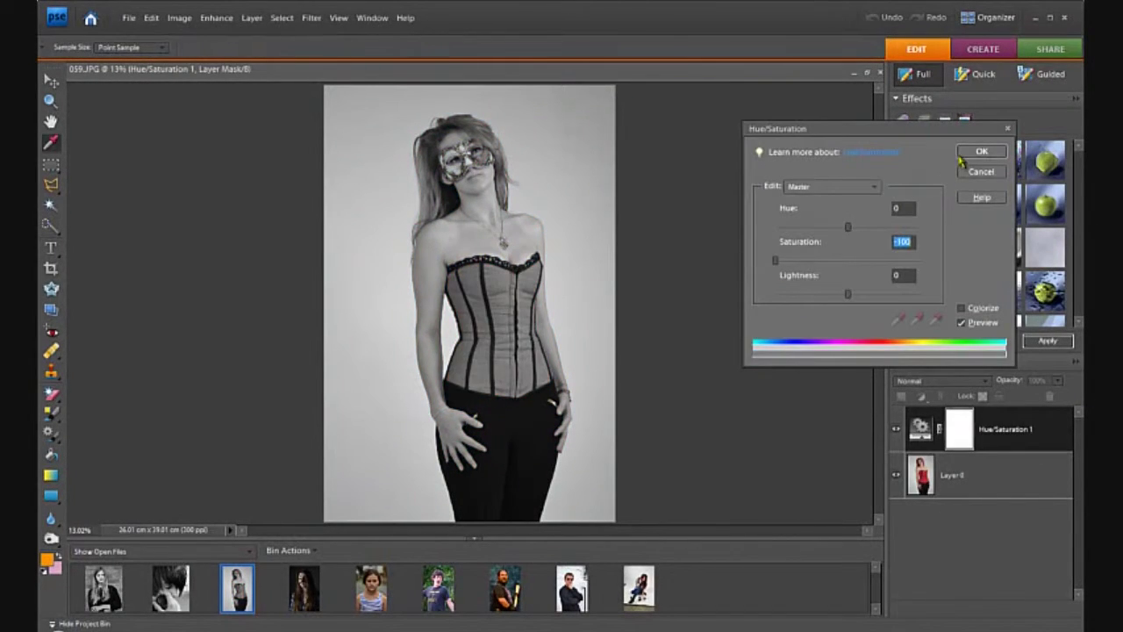
left_click(960, 155)
Crop 059.JPG at the 8 x 10 in aspect ratio around the masked woman from head to waist.
left_click(53, 269)
left_click_drag(368, 103, 636, 414)
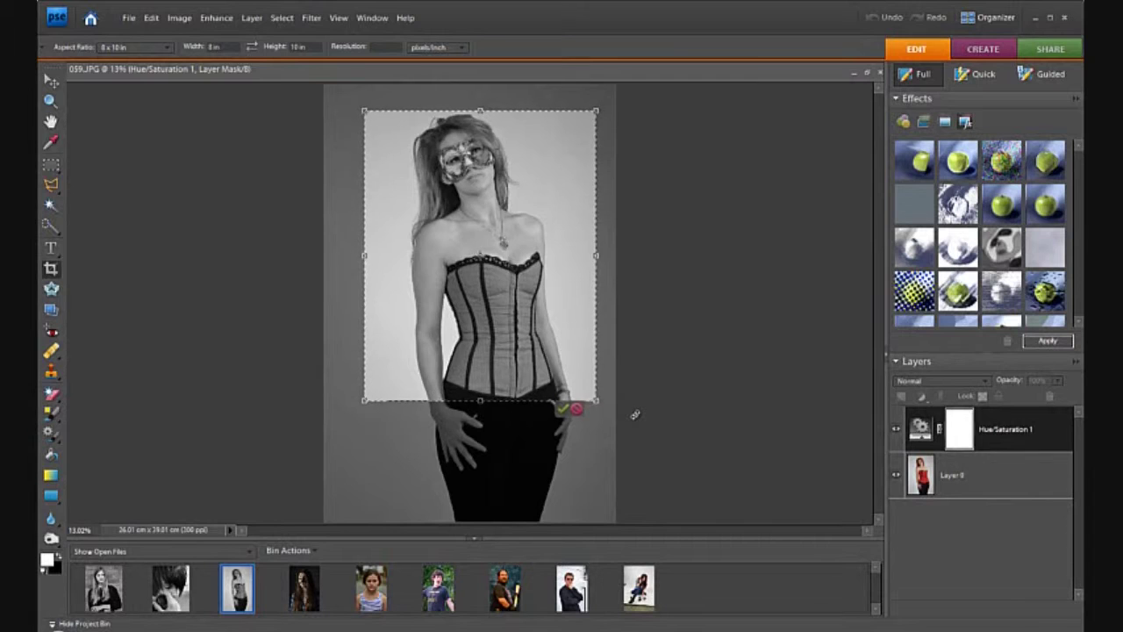
key("Return")
Heal the moles on the masked woman's chest and upper arm on Layer 0 of 059.JPG.
left_click(51, 103)
left_click(428, 263)
left_click(428, 268)
left_click(428, 274)
left_click(428, 277)
left_click(955, 479)
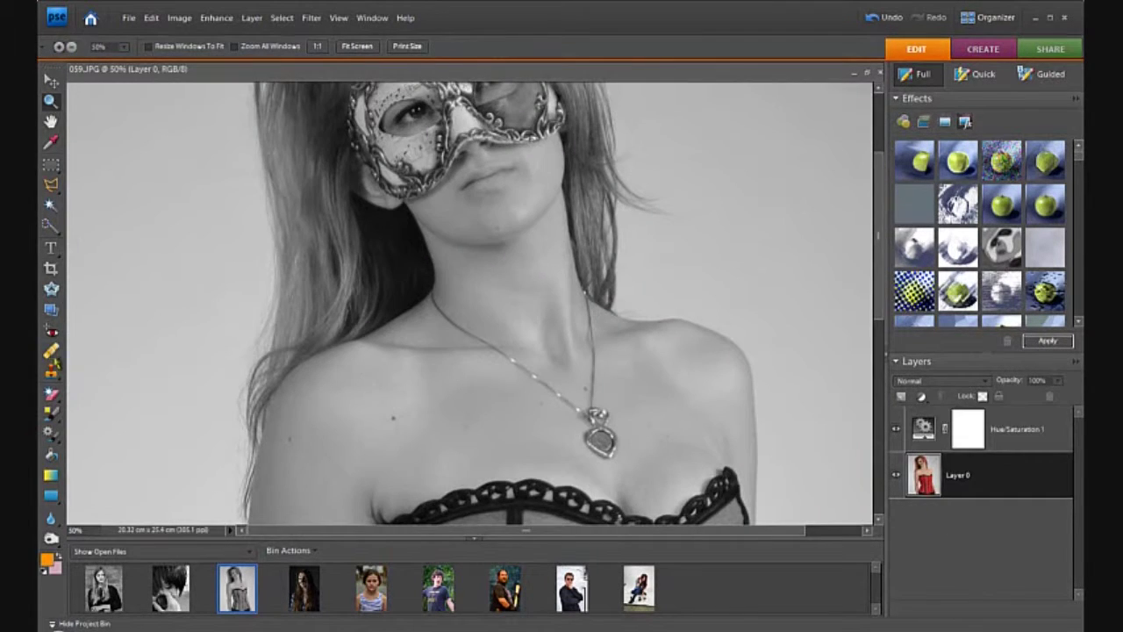
key("j")
left_click(300, 407, "alt")
left_click(286, 437)
left_click(536, 402)
left_click(587, 390)
left_click(438, 413)
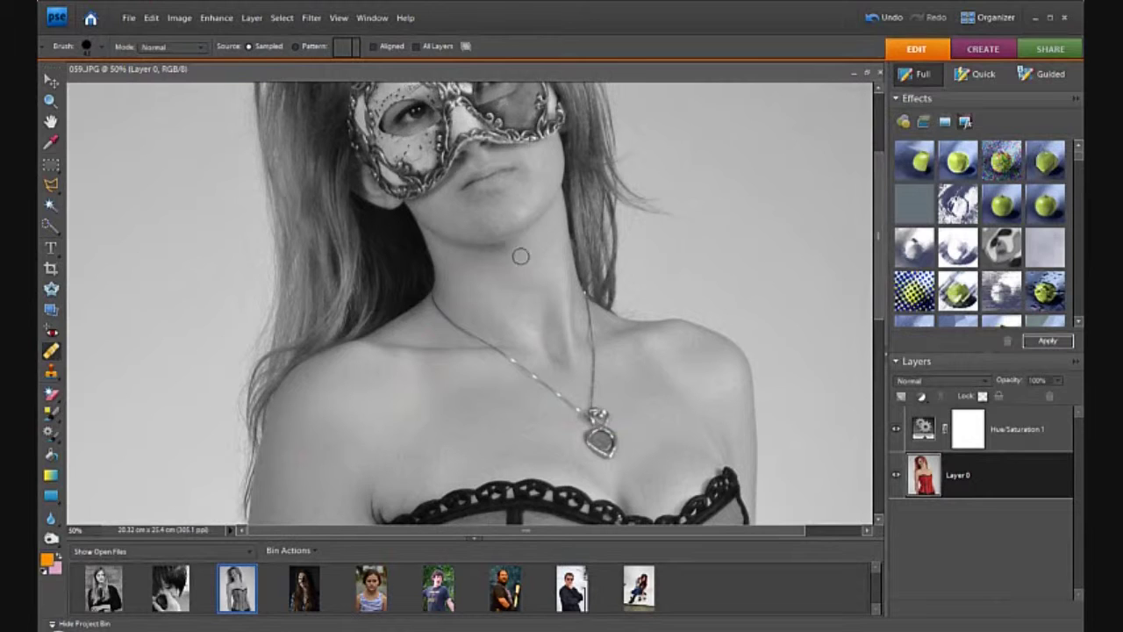
Retouch the remaining blemishes on the masked woman's neck and upper chest with the Healing Brush.
left_click(498, 231)
scroll(504, 215, "up", 1)
left_click(533, 260)
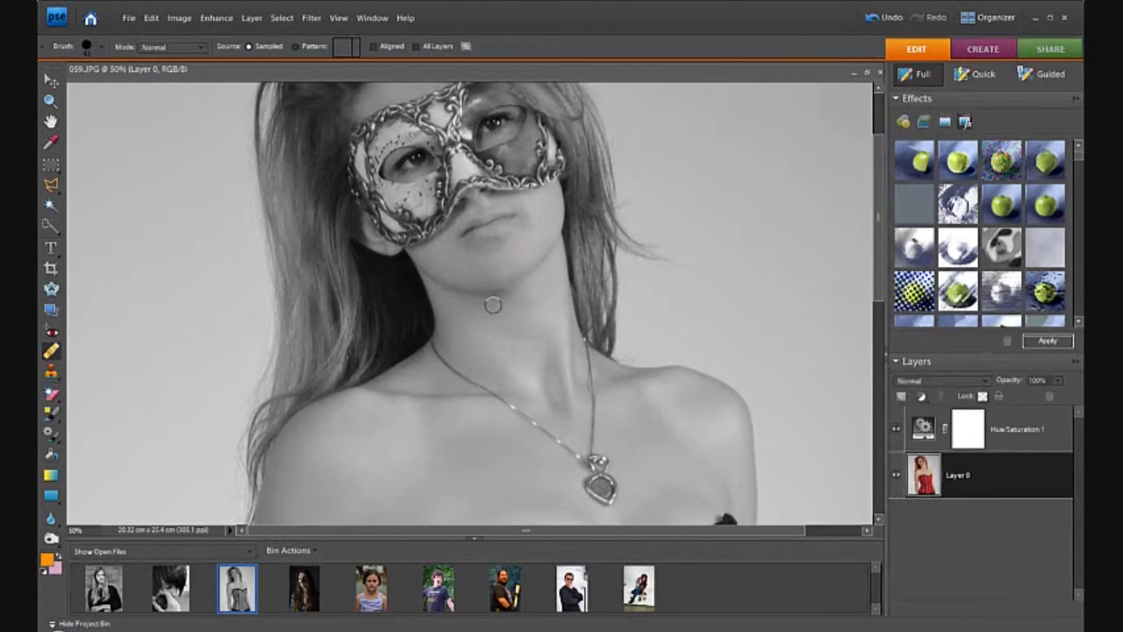
scroll(482, 268, "up", 1)
scroll(458, 271, "down", 8)
scroll(458, 271, "down", 4)
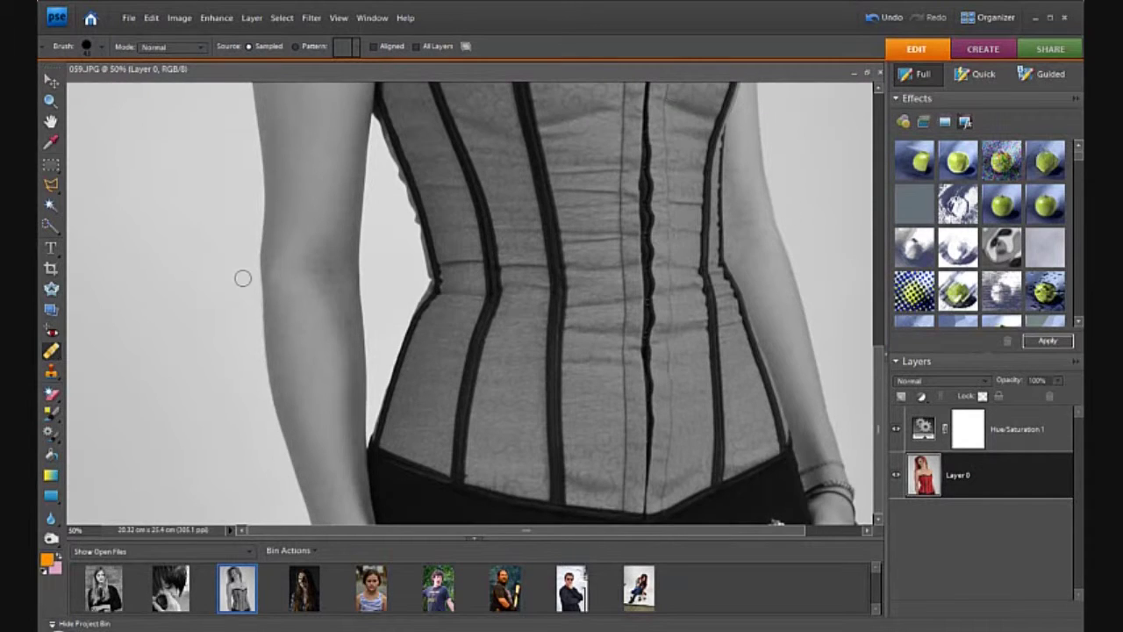
scroll(333, 454, "up", 6)
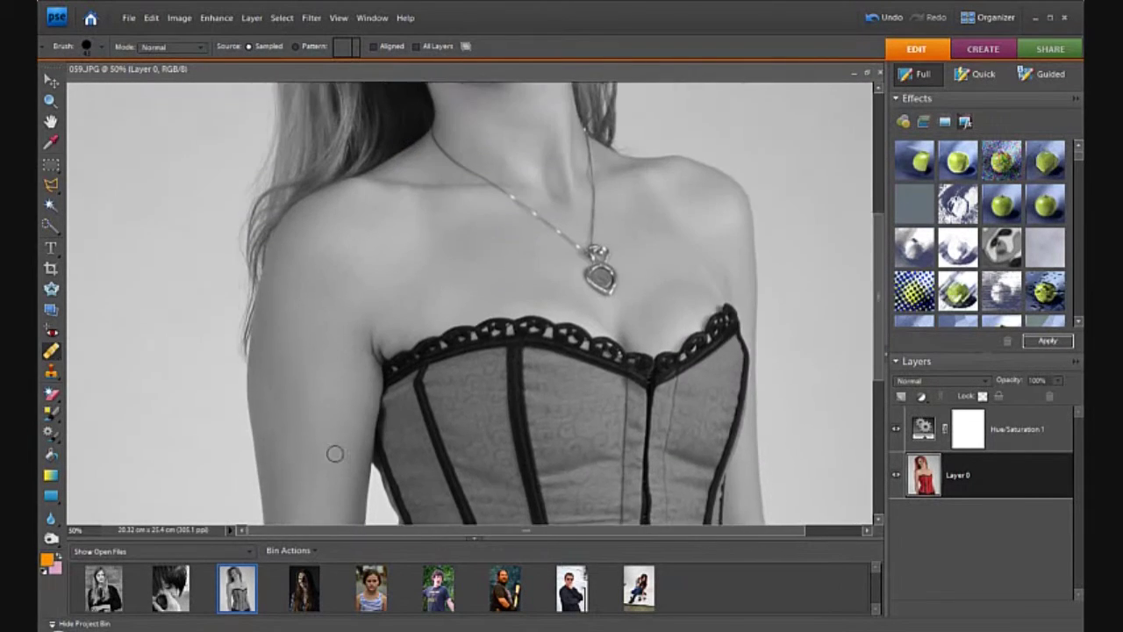
left_click(504, 225)
scroll(505, 225, "up", 5)
Add a Brightness/Contrast adjustment layer above Layer 0 of 059.JPG with brightness 20 and raised contrast.
left_click(51, 100)
left_click(71, 47)
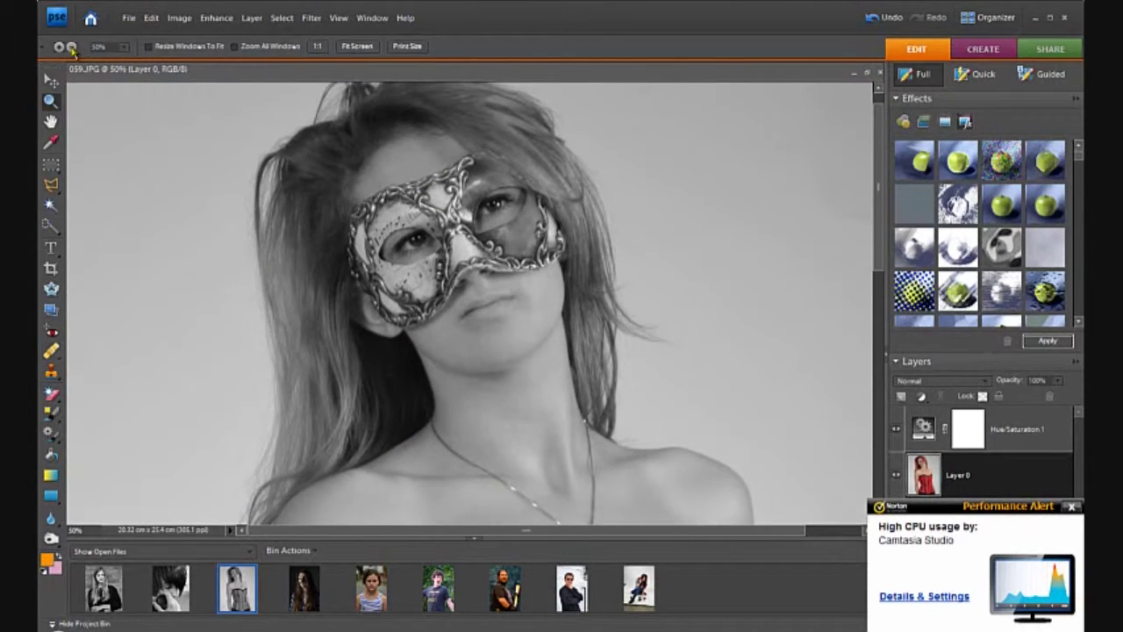
left_click(383, 308)
left_click(383, 307)
left_click(933, 395)
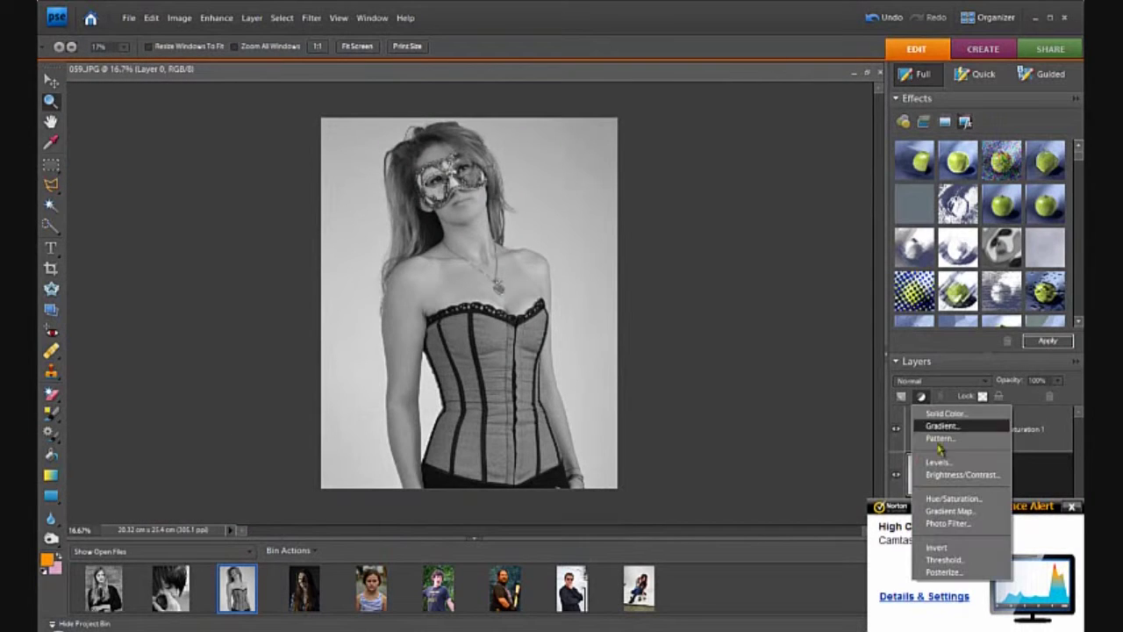
left_click(1048, 501)
left_click(1071, 507)
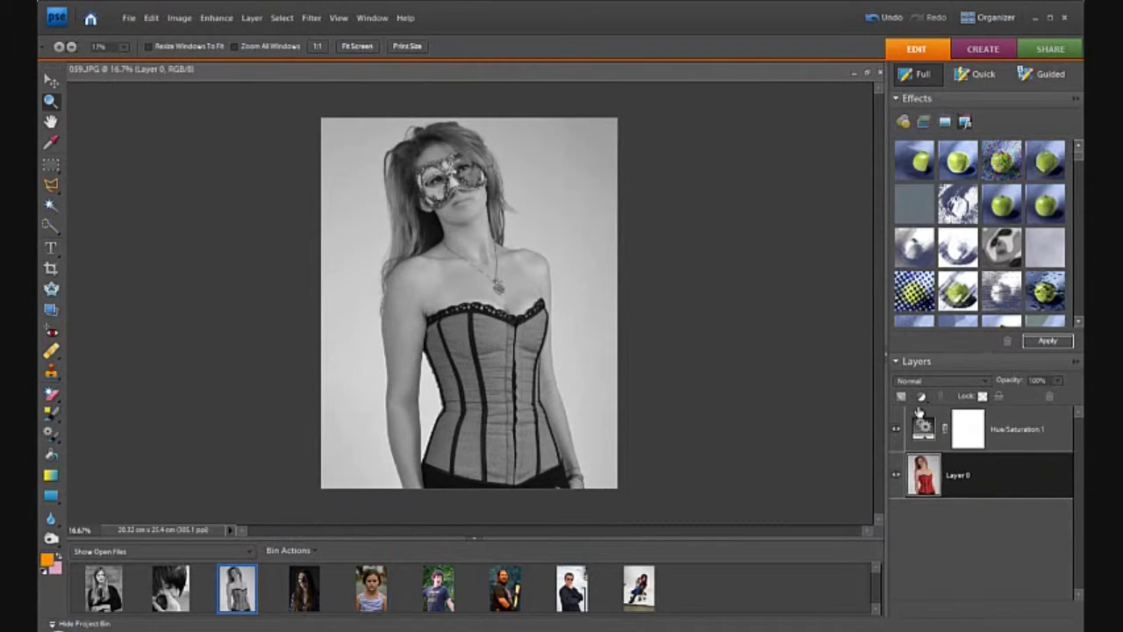
left_click(921, 395)
left_click(951, 474)
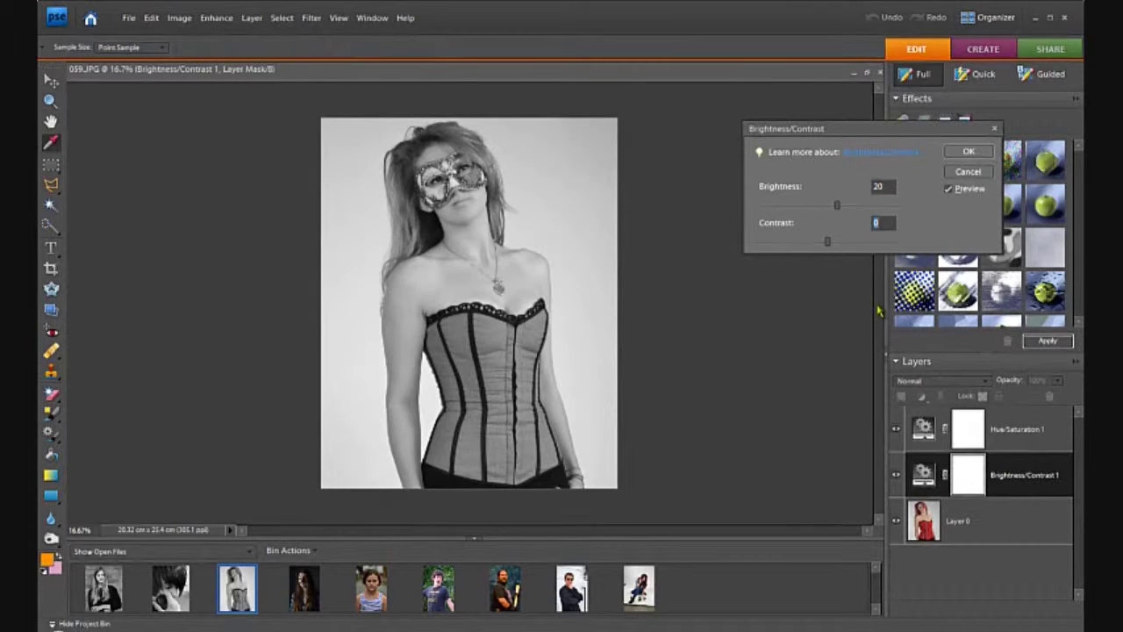
key("Return")
left_click(921, 395)
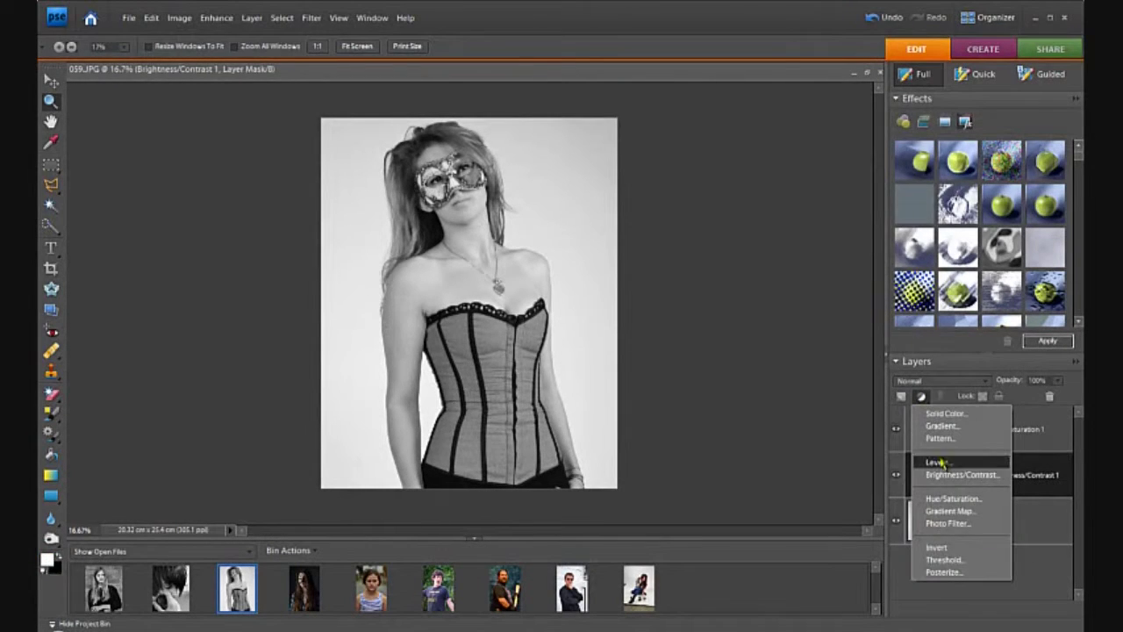
left_click(928, 462)
left_click(996, 172)
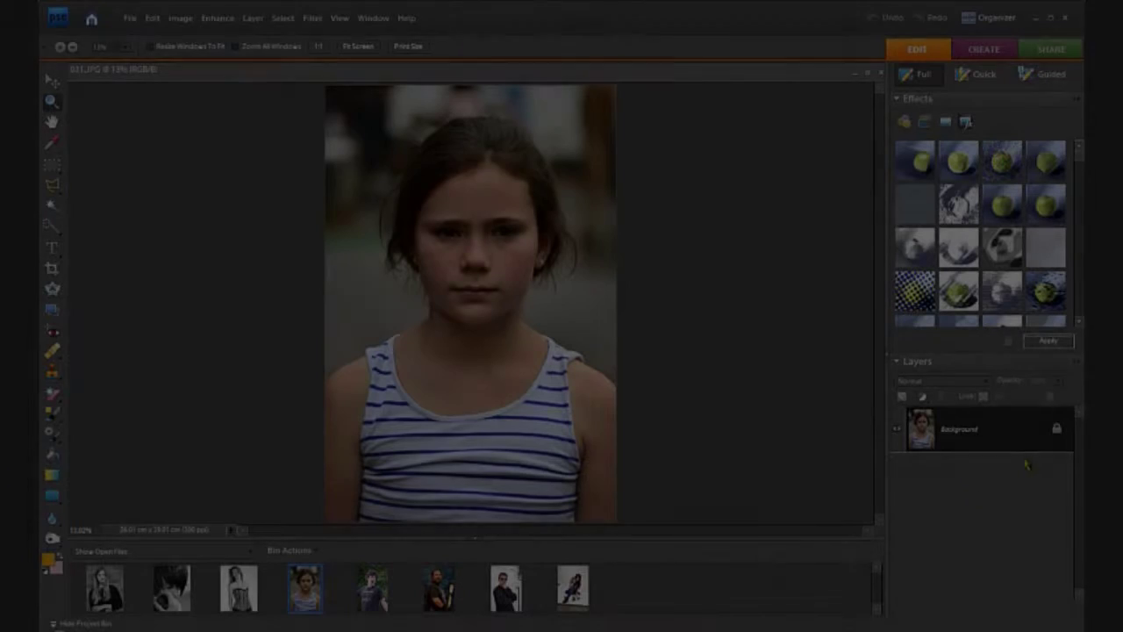
Convert the background of 021.JPG to a layer and fully desaturate the photo with a Hue/Saturation adjustment layer.
double_click(971, 441)
key("Return")
left_click(923, 399)
left_click(952, 496)
left_click_drag(847, 260, 774, 260)
left_click(982, 151)
Crop 021.JPG at the 8 x 10 in aspect ratio across the full width, from just above the girl's head to her chest.
left_click(56, 270)
left_click_drag(326, 120, 700, 540)
key("Up")
key("Up")
key("Up")
key("Up")
key("Up")
key("Up")
key("Up")
key("Up")
key("Up")
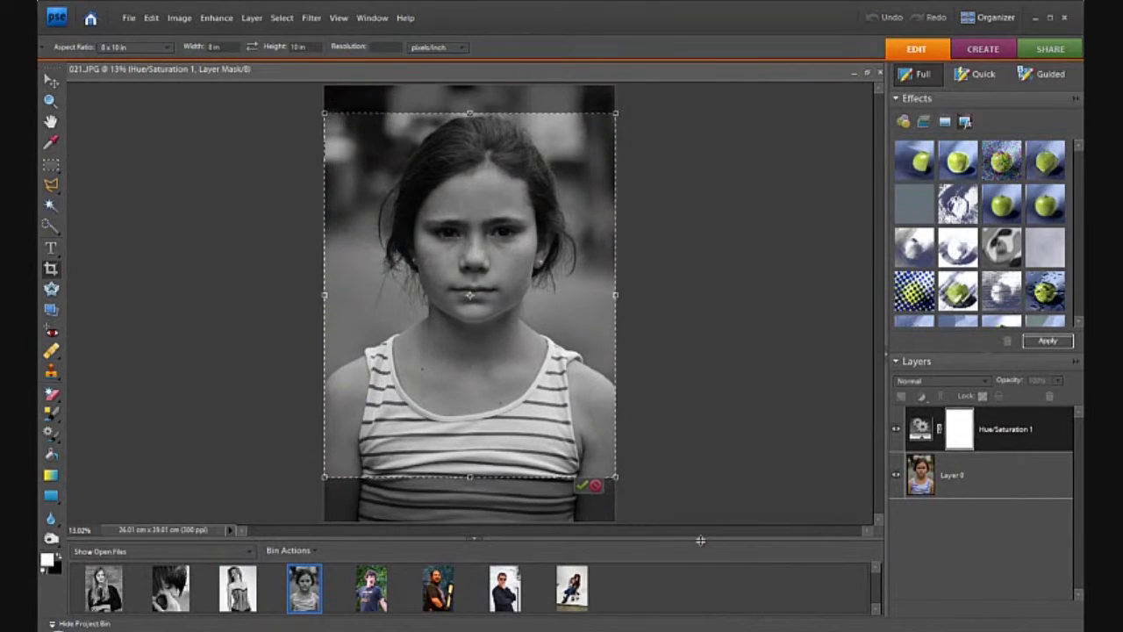
key("Return")
Outline the girl's left eye on Layer 0 with the Polygonal Lasso.
left_click(50, 100)
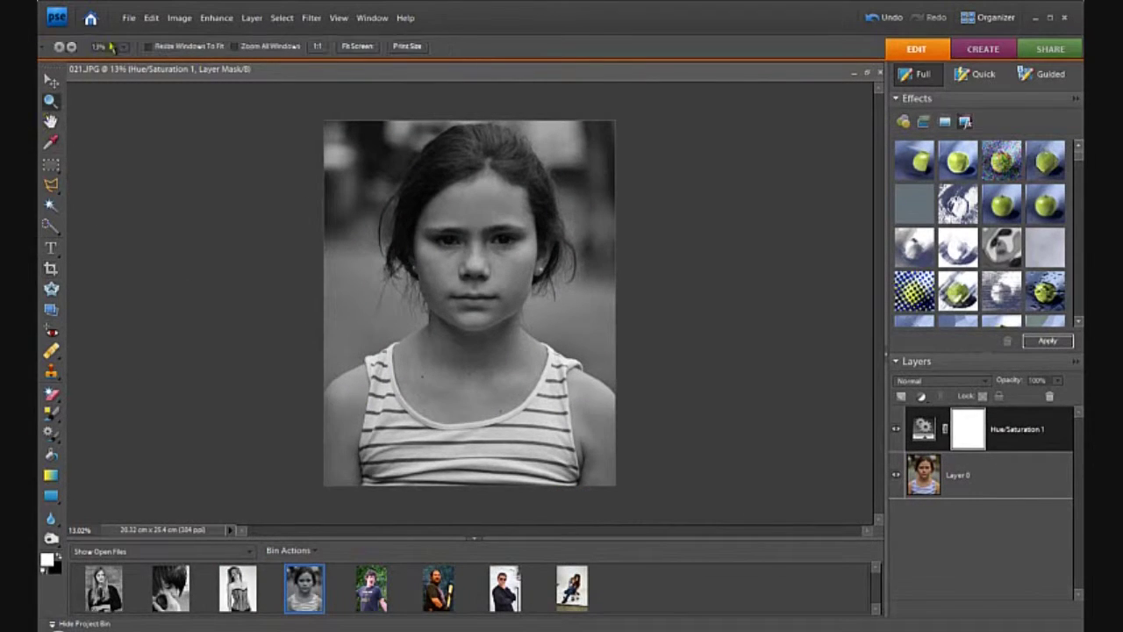
scroll(544, 325, "up", 5)
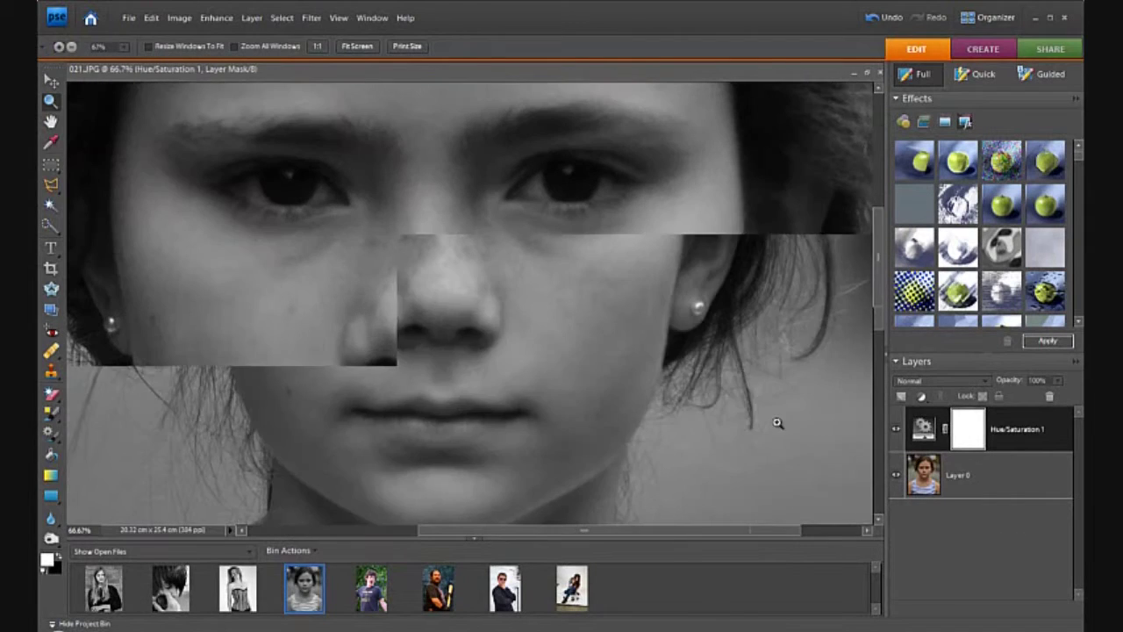
left_click(981, 481)
left_click(51, 166)
left_click(51, 185)
left_click(472, 162)
left_click(505, 146)
left_click_drag(574, 128, 666, 131)
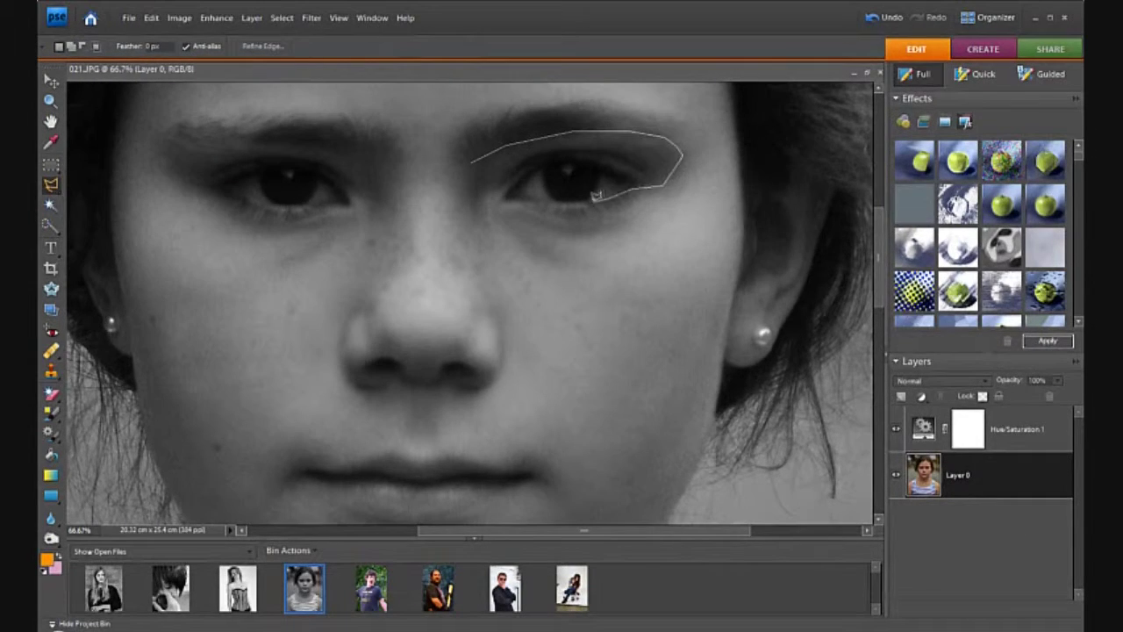
left_click(471, 202)
left_click(472, 163)
Feather the left eye selection and copy it to a new layer.
right_click(469, 190)
left_click(494, 226)
left_click(501, 179)
right_click(557, 176)
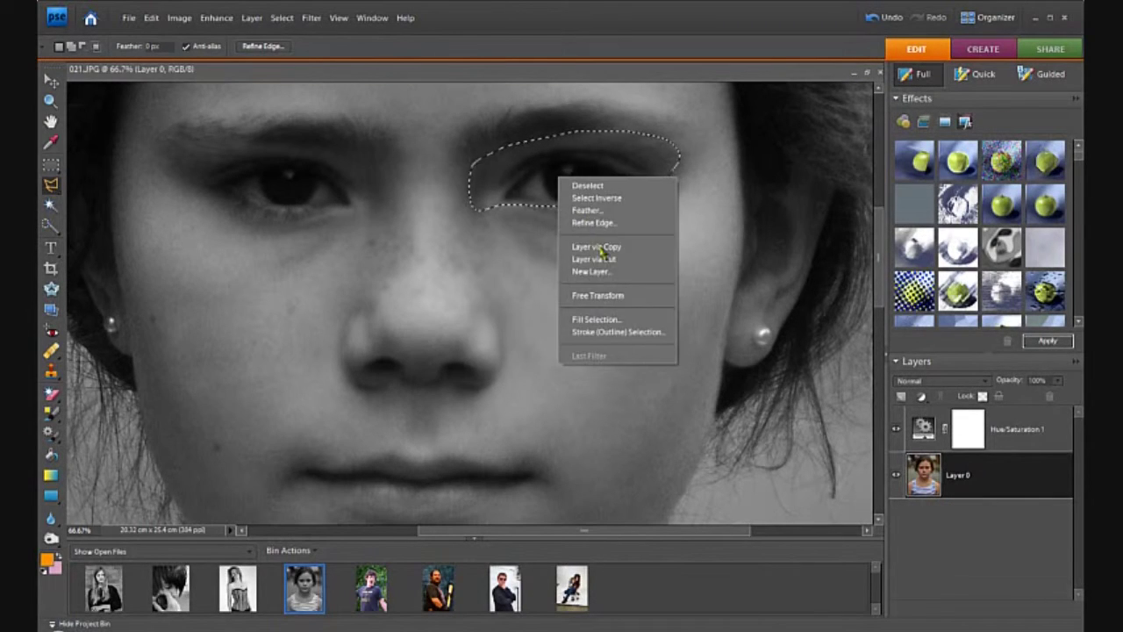
left_click(595, 246)
Outline the girl's right eye on Layer 0, feather the selection and copy it to its own layer.
left_click(950, 524)
mouse_move(393, 171)
left_mouse_down()
mouse_move(289, 140)
mouse_move(210, 144)
mouse_move(180, 175)
mouse_move(283, 202)
left_mouse_up()
left_click(368, 208)
left_click(391, 175)
right_click(371, 188)
left_click(400, 222)
key("Return")
right_click(340, 202)
left_click(377, 270)
Add a Brightness/Contrast adjustment layer for one copied eye and duplicate it for the other eye layer.
left_click(926, 397)
left_click(952, 474)
right_click(921, 519)
left_click(963, 315)
key("Return")
Group each of the two Brightness/Contrast layers with the copied eye layer beneath it.
left_click(254, 19)
left_click(294, 238)
double_click(924, 576)
left_click(969, 151)
left_click(251, 17)
left_click(281, 235)
Set the brightness of both eyes' grouped Brightness/Contrast layers to 40.
double_click(943, 474)
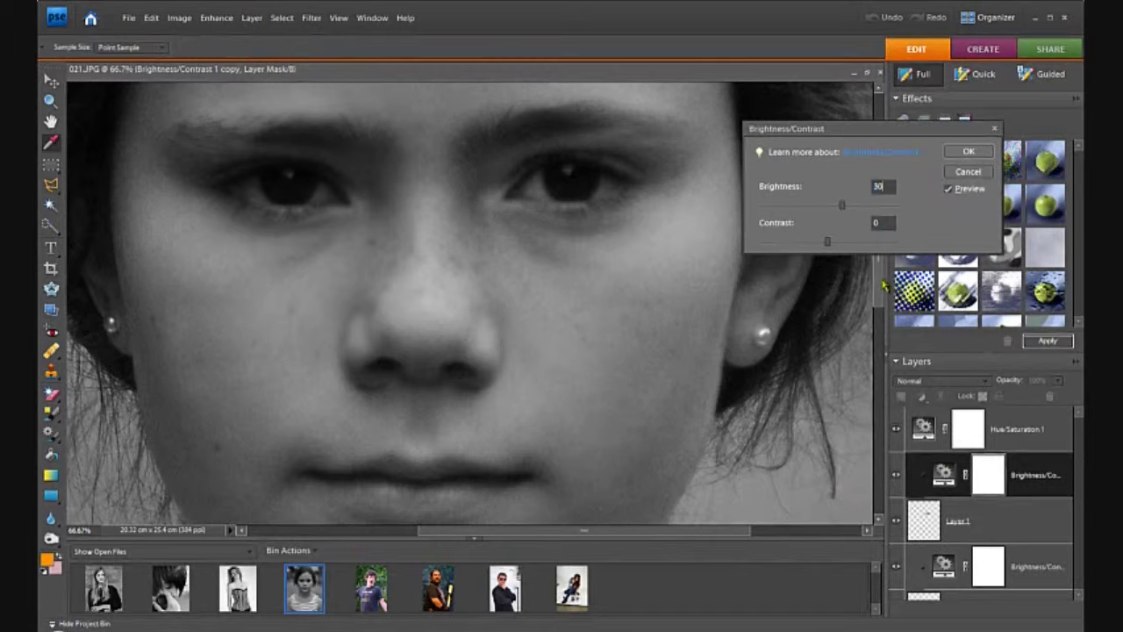
key("Return")
double_click(943, 566)
type("4")
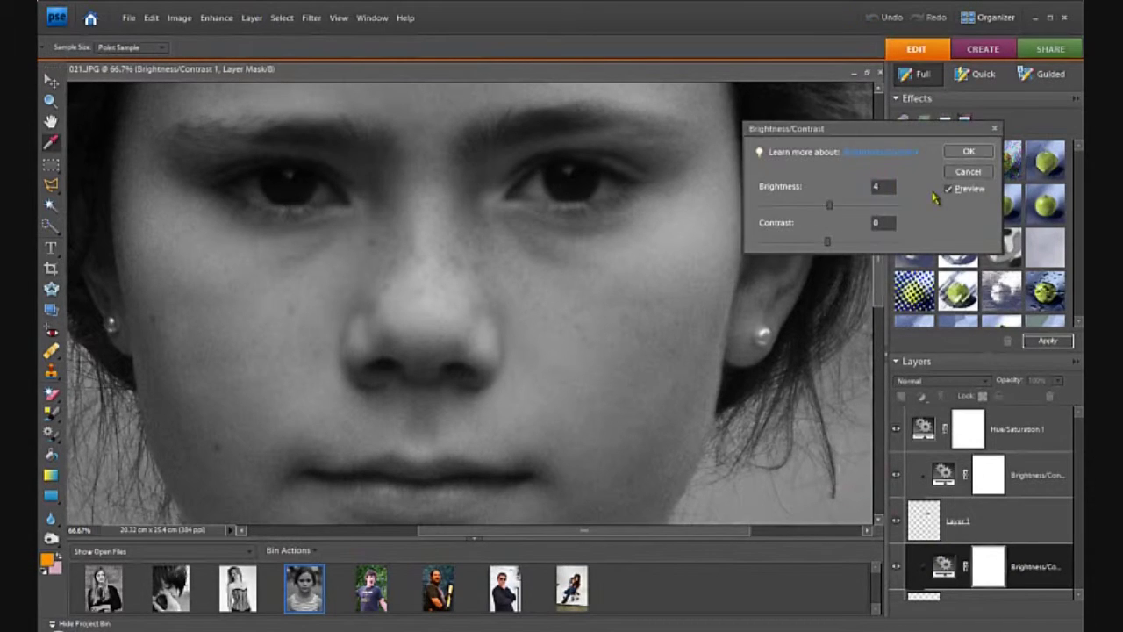
type("0")
key("Return")
double_click(943, 476)
type("40")
key("Return")
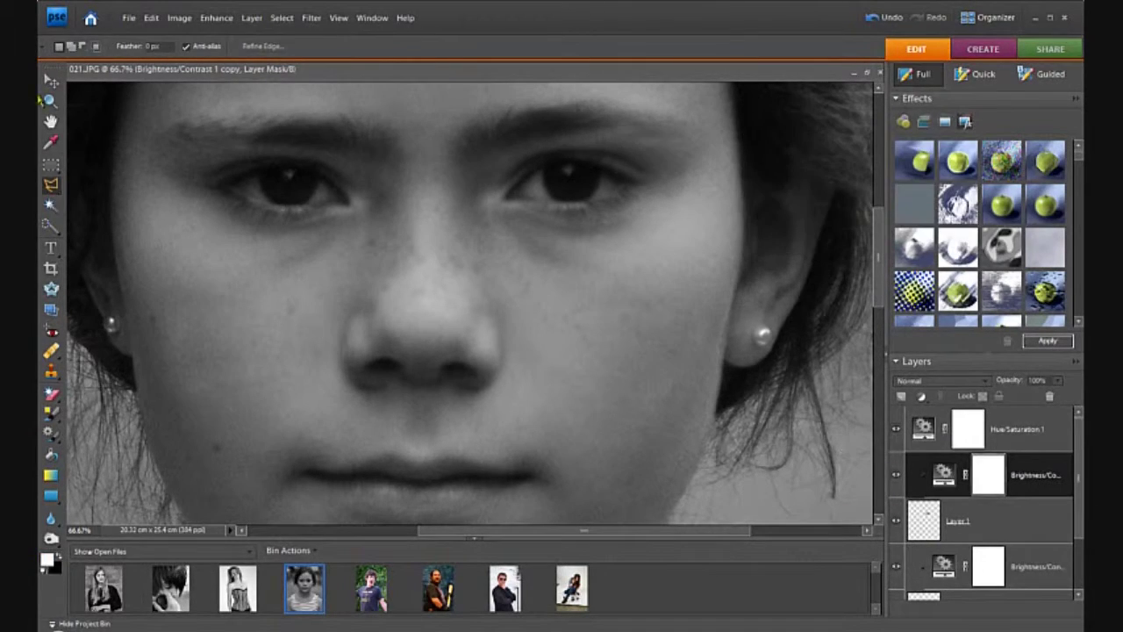
Heal the moles on the girl's neck and upper chest on Layer 0.
left_click(51, 101)
left_click(72, 48)
left_click(304, 217)
left_click(304, 218)
left_click(304, 217)
left_click(303, 216)
left_click(512, 293)
left_click(512, 292)
scroll(512, 292, "down", 1)
scroll(961, 572, "down", 3)
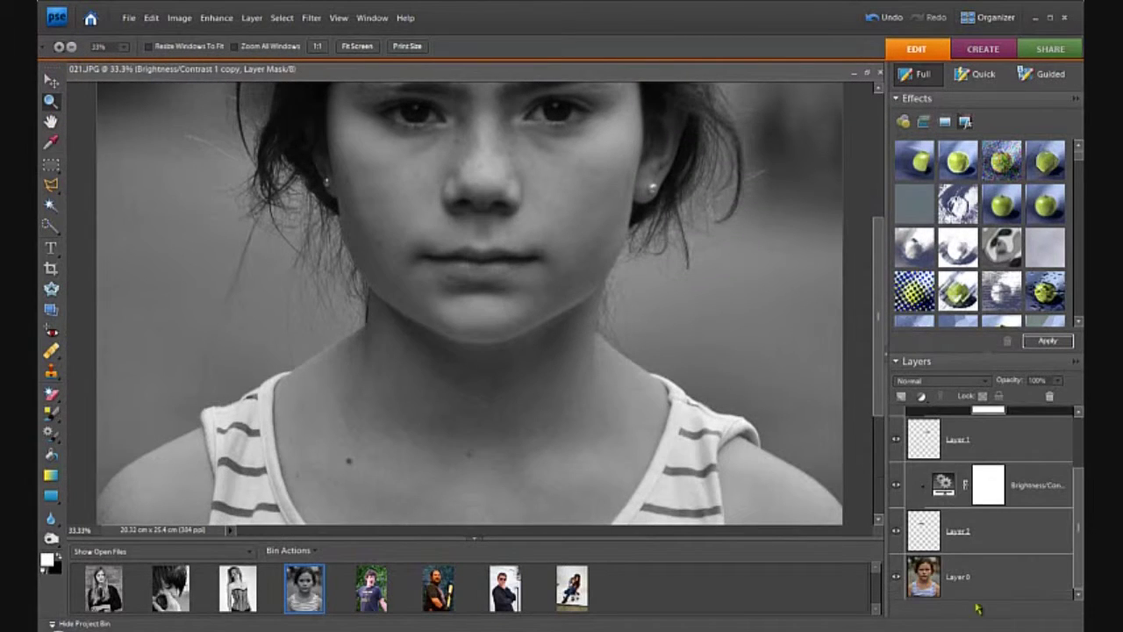
left_click(956, 579)
key("s")
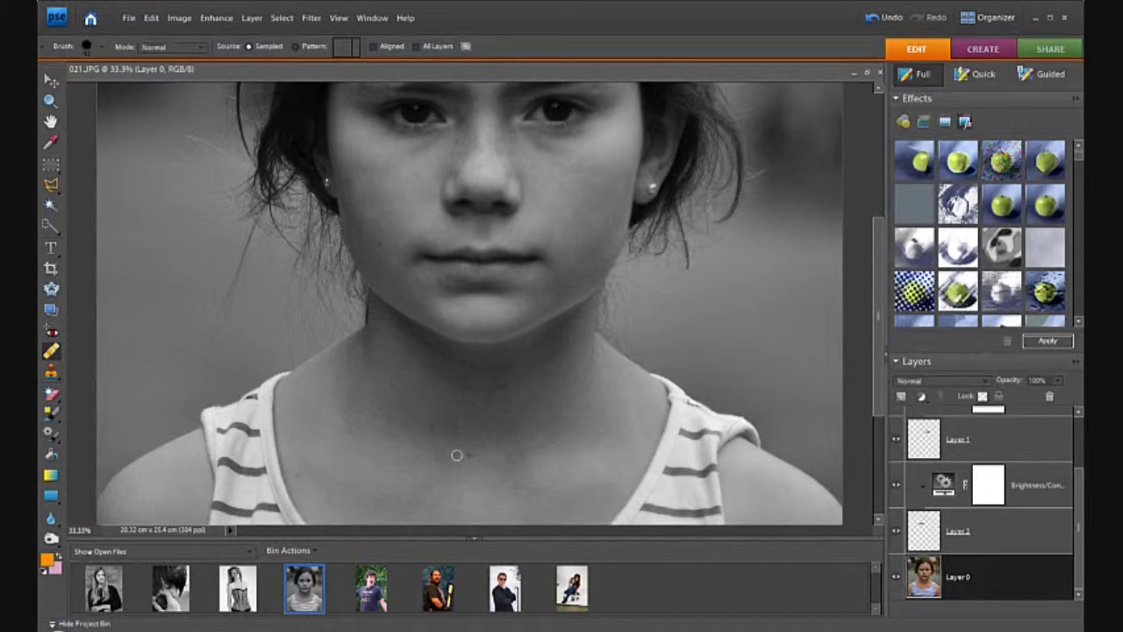
scroll(305, 469, "down", 3)
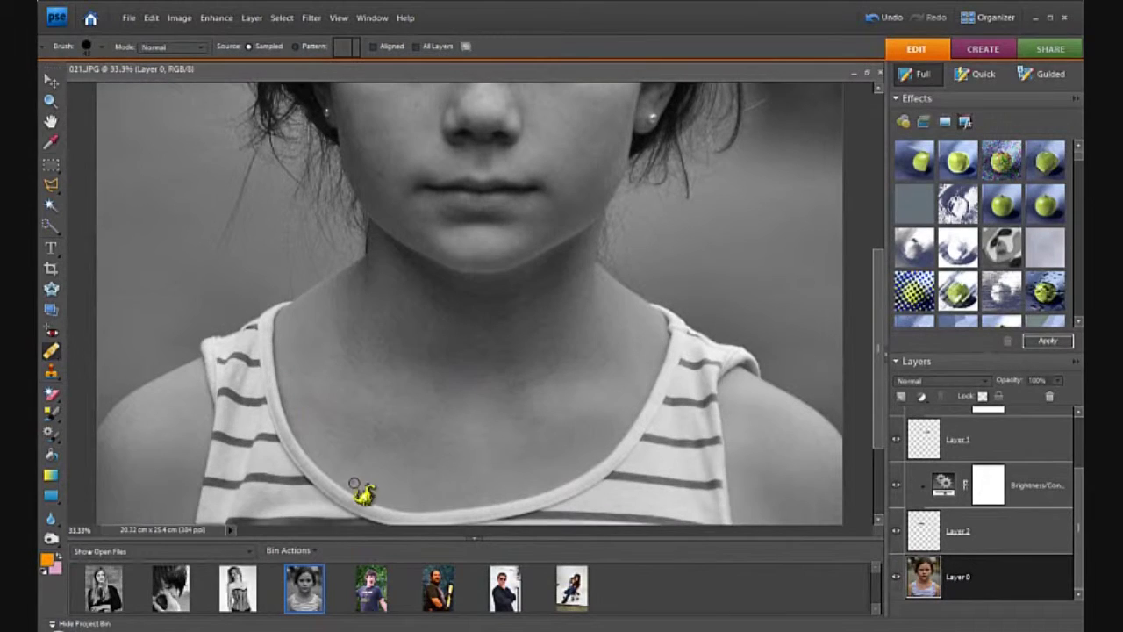
Heal the small blemishes on the girl's cheeks and forehead on Layer 0.
scroll(431, 360, "up", 2)
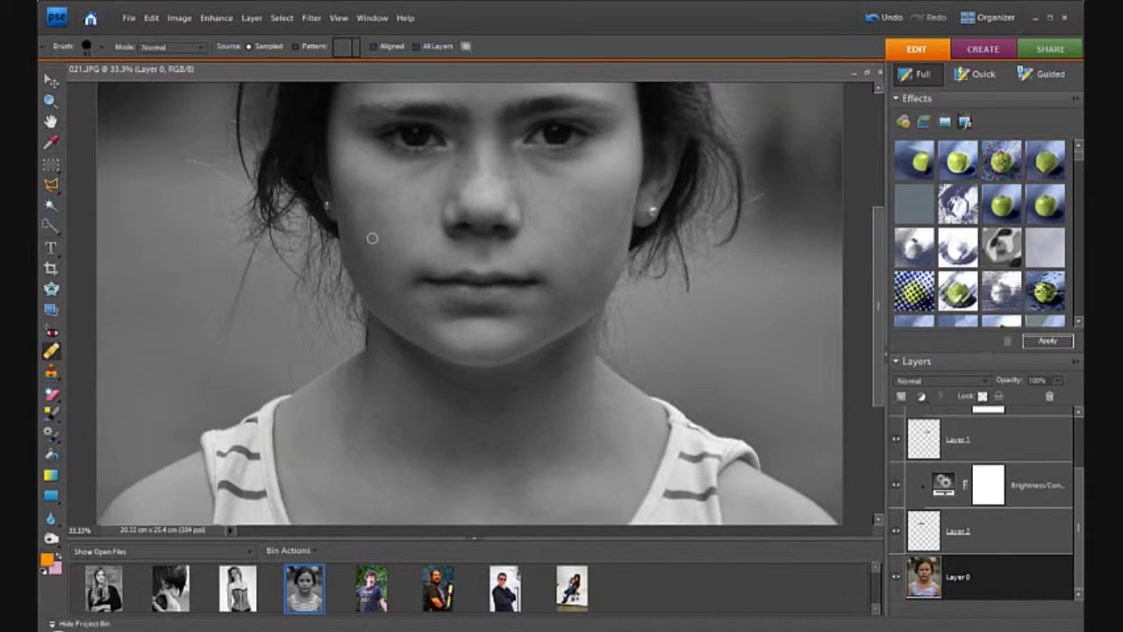
scroll(371, 238, "up", 2)
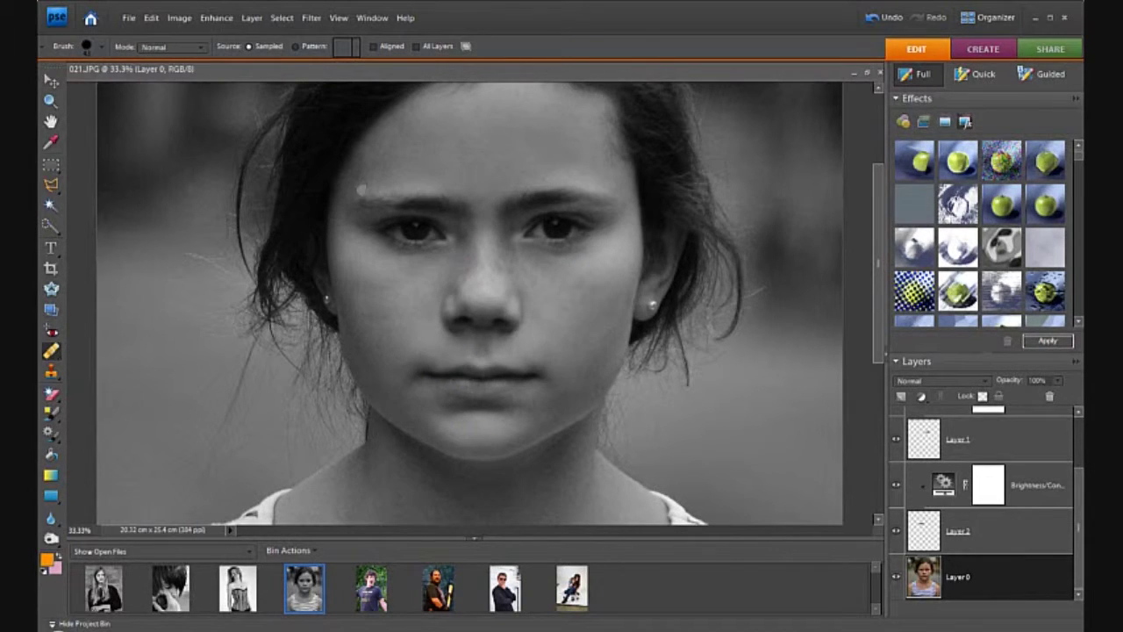
scroll(361, 190, "up", 2)
scroll(367, 265, "down", 1)
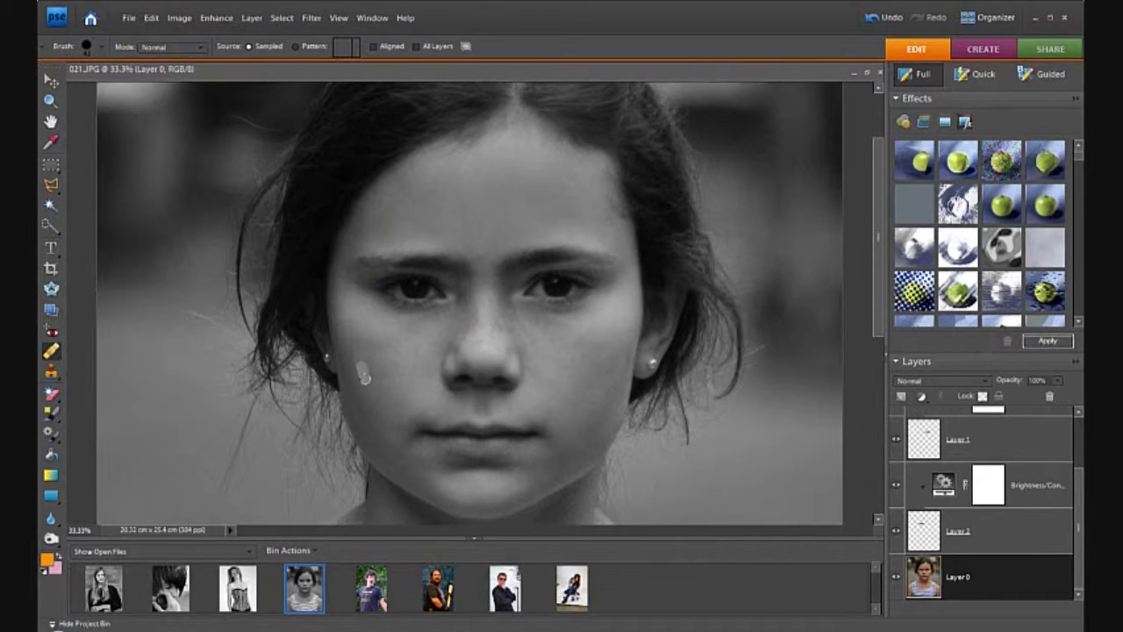
scroll(1065, 513, "up", 2)
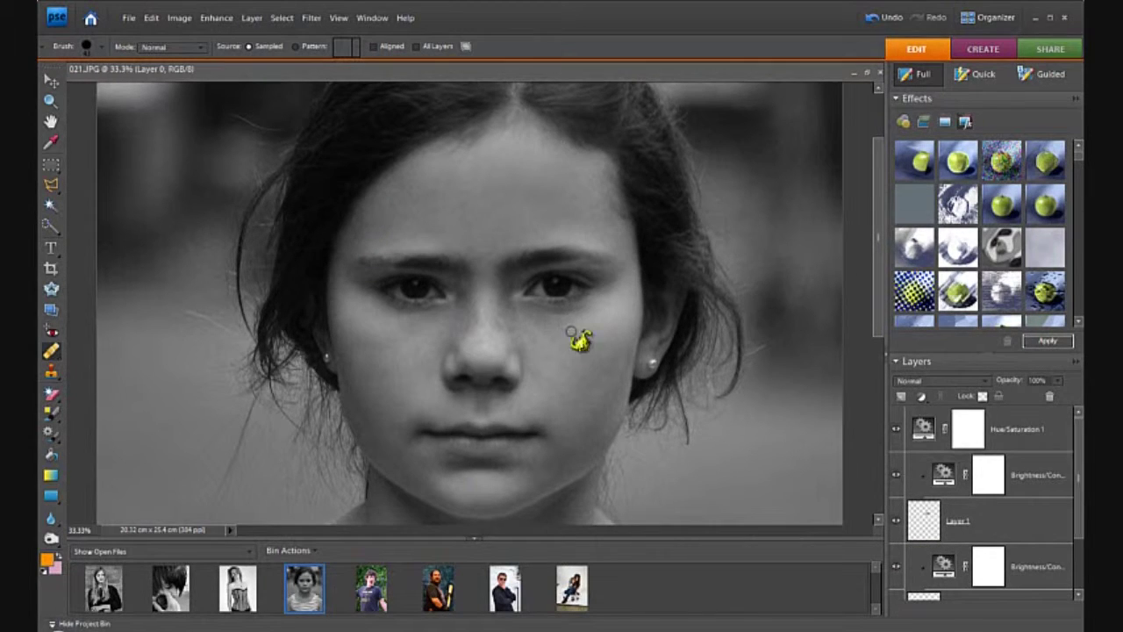
scroll(579, 428, "down", 1)
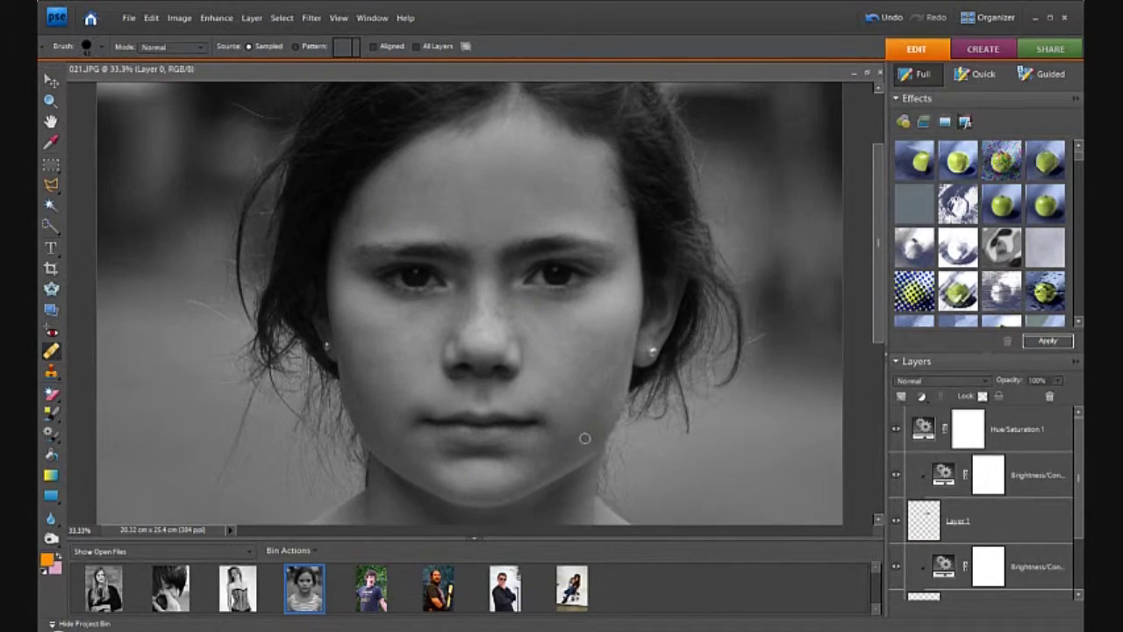
Add a Brightness/Contrast adjustment layer with brightness 50 and contrast 50, and move it to the top of the layer stack.
left_click(920, 396)
left_click(956, 479)
type("50")
key("Tab")
type("50")
key("Return")
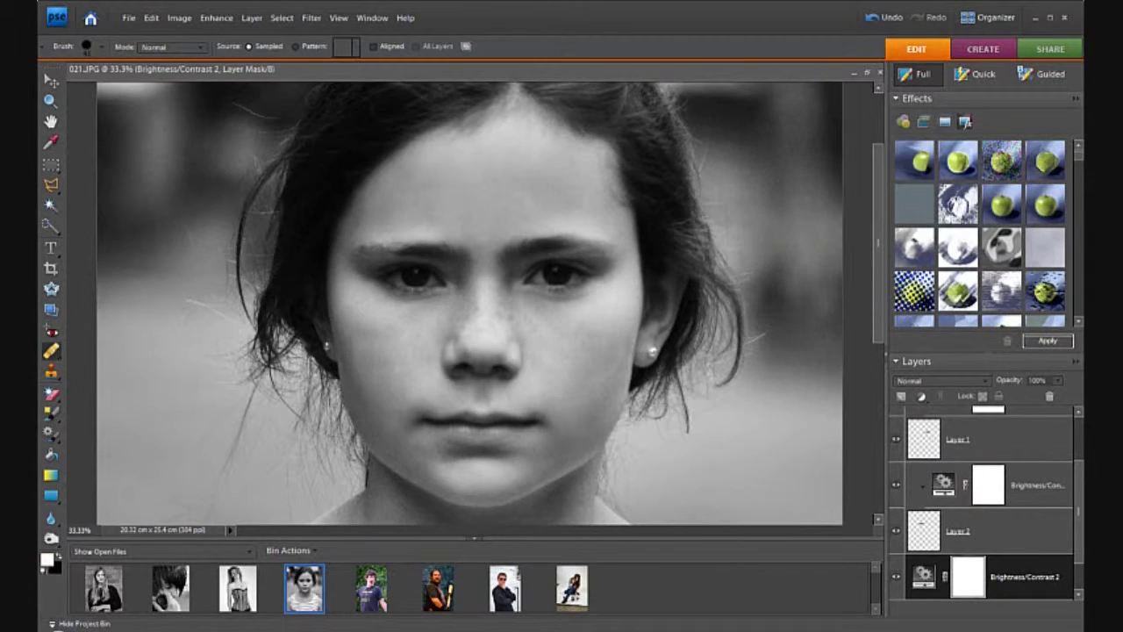
left_click_drag(968, 577, 935, 443)
Set the brightness of the topmost Brightness/Contrast layer to 40.
left_click(50, 102)
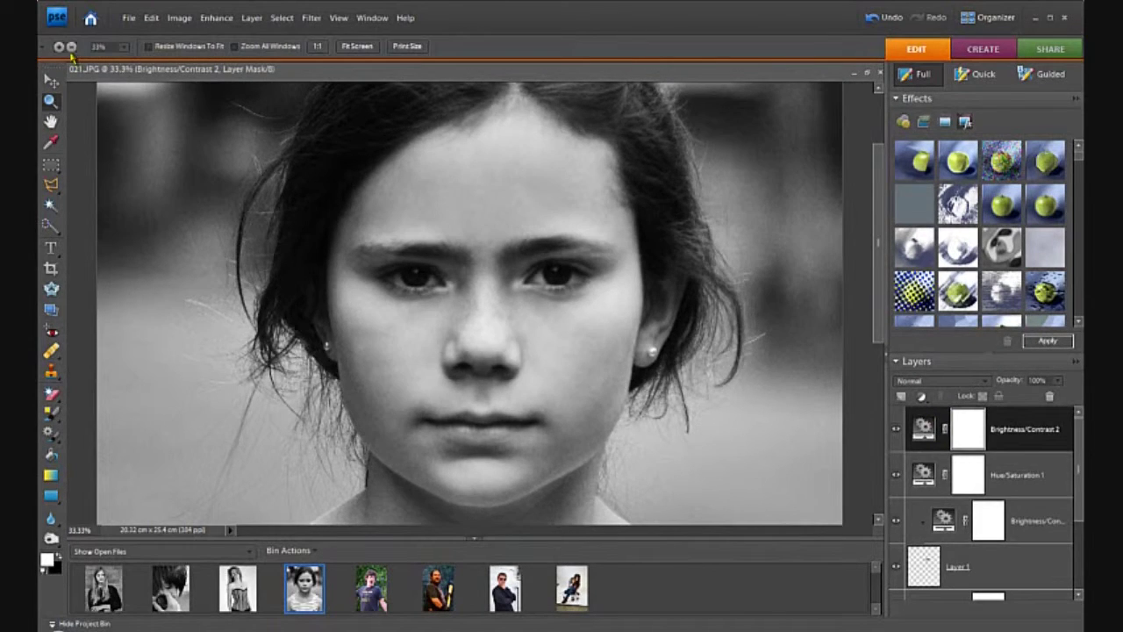
left_click(71, 47)
left_click(414, 340)
left_click(414, 340)
left_click(414, 339, "alt")
double_click(941, 424)
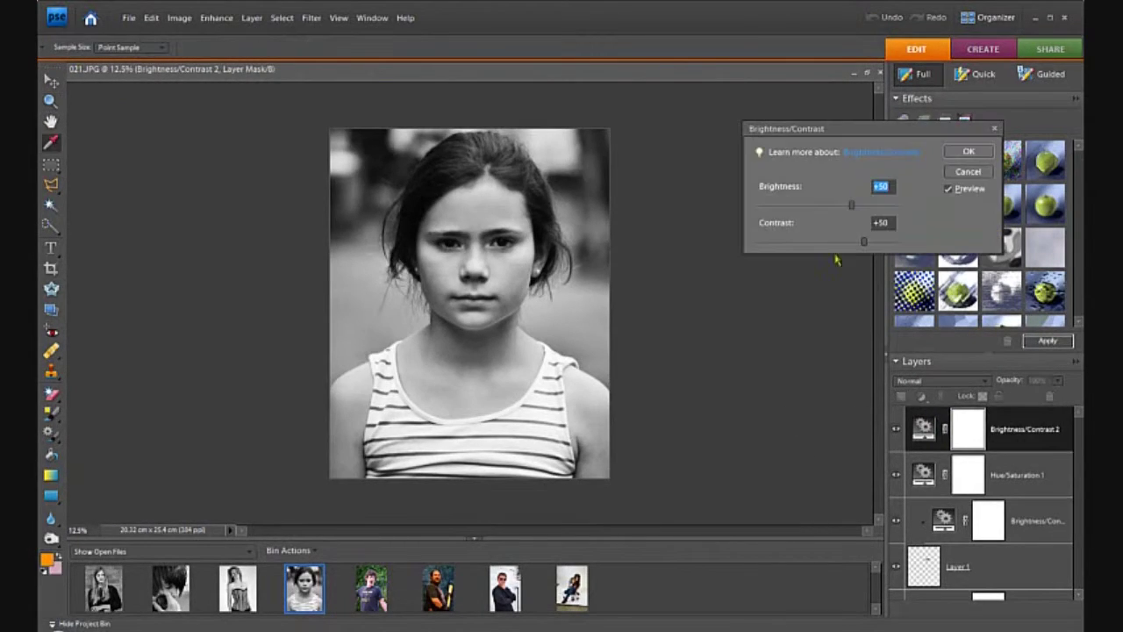
key("Return")
double_click(926, 430)
type("40")
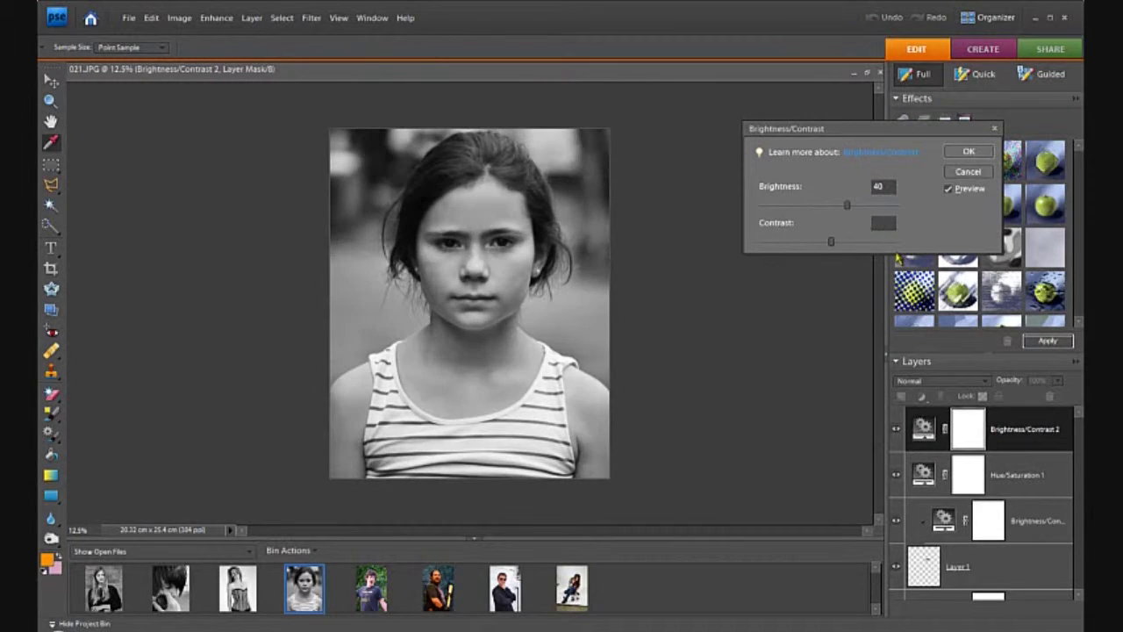
key("Return")
Heal the remaining blemishes on the girl's right cheek on Layer 0 with the Healing Brush.
scroll(308, 225, "up", 4)
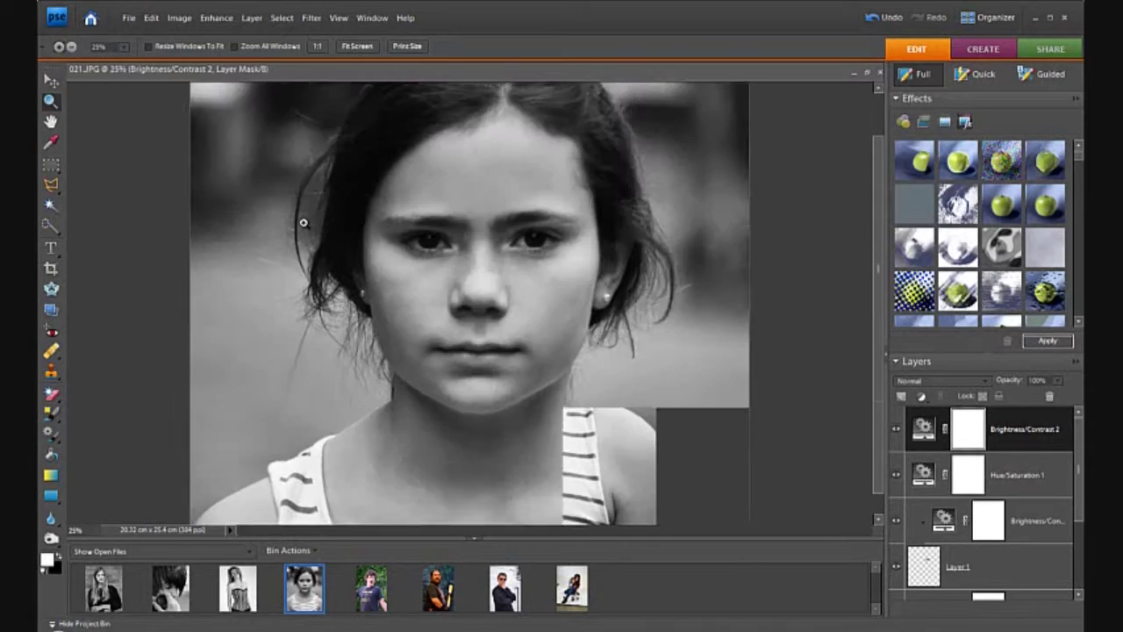
scroll(977, 551, "down", 3)
left_click(989, 575)
left_click_drag(68, 350, 131, 361)
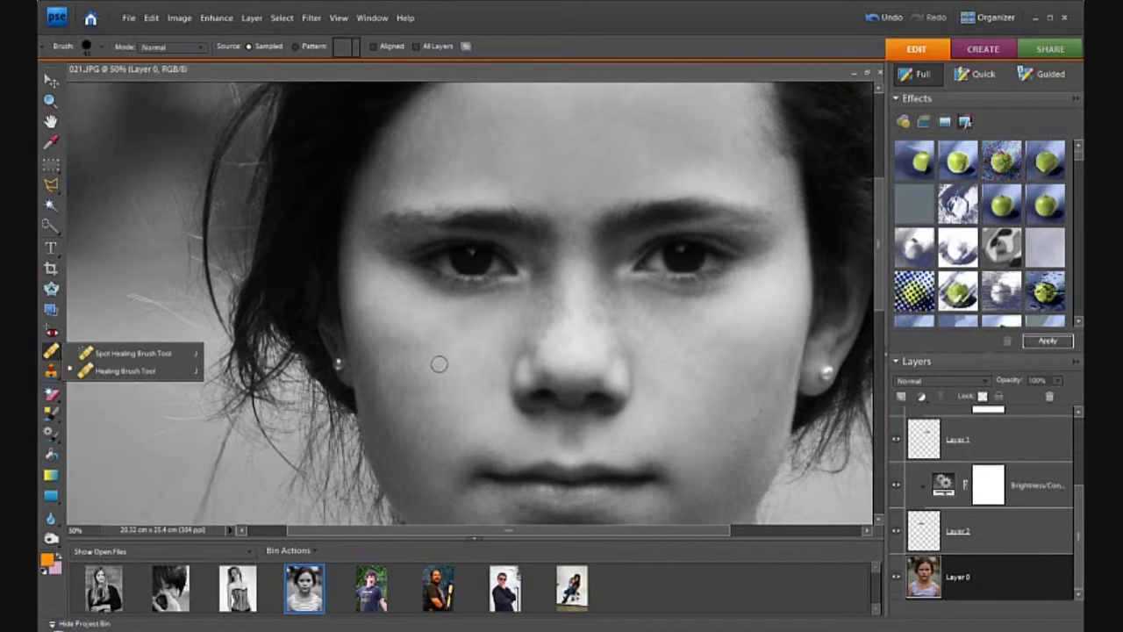
left_click_drag(401, 393, 410, 387)
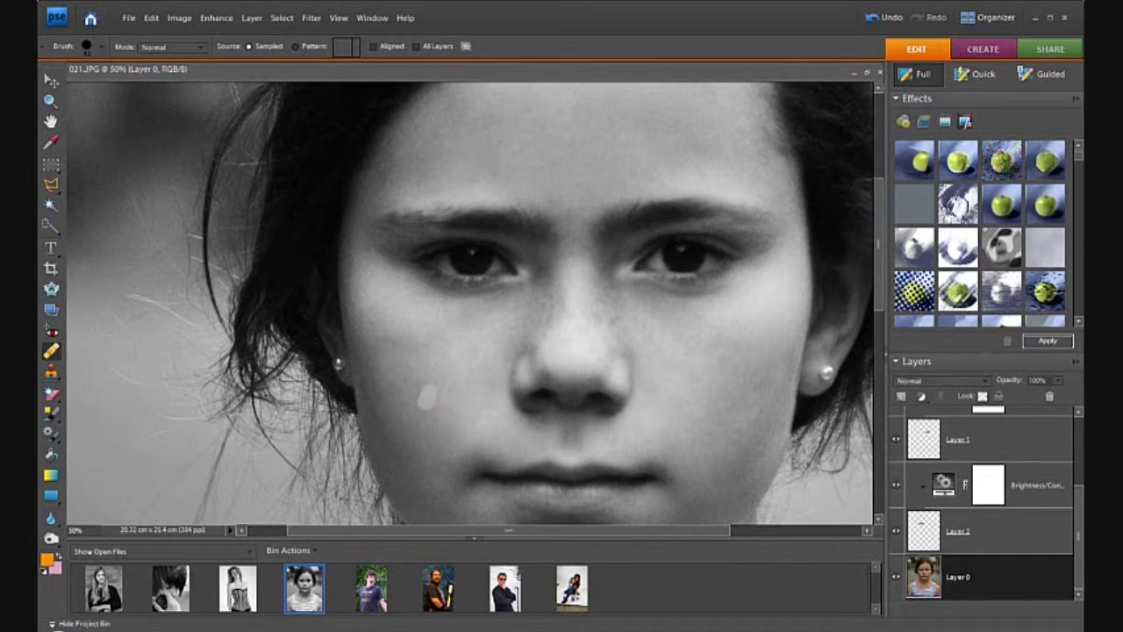
left_click(50, 101)
left_click(306, 237, "alt")
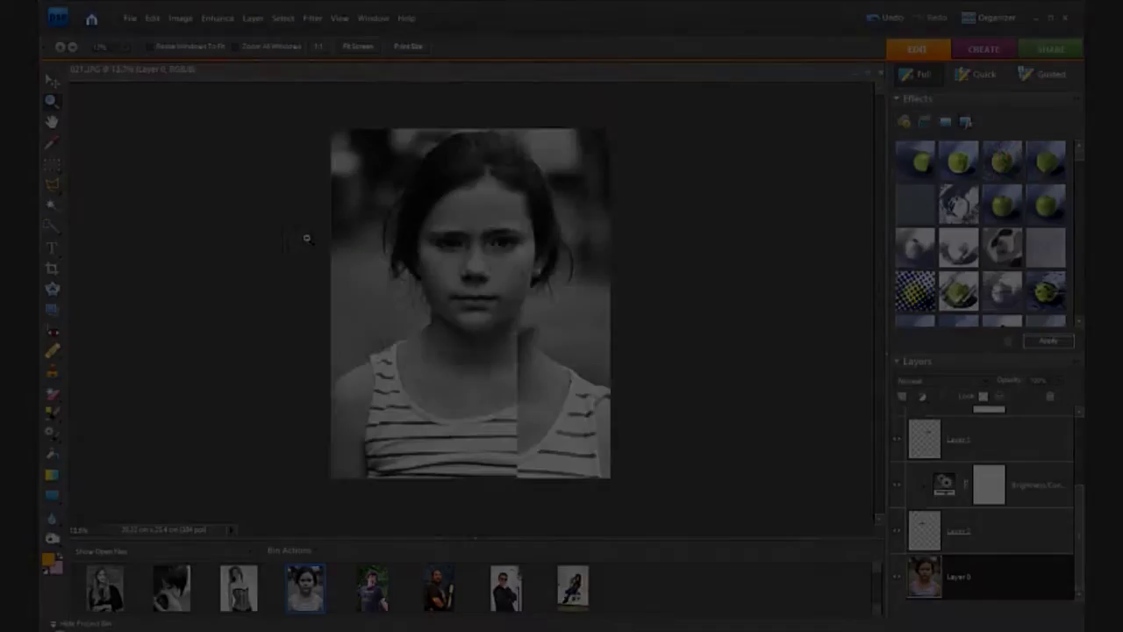